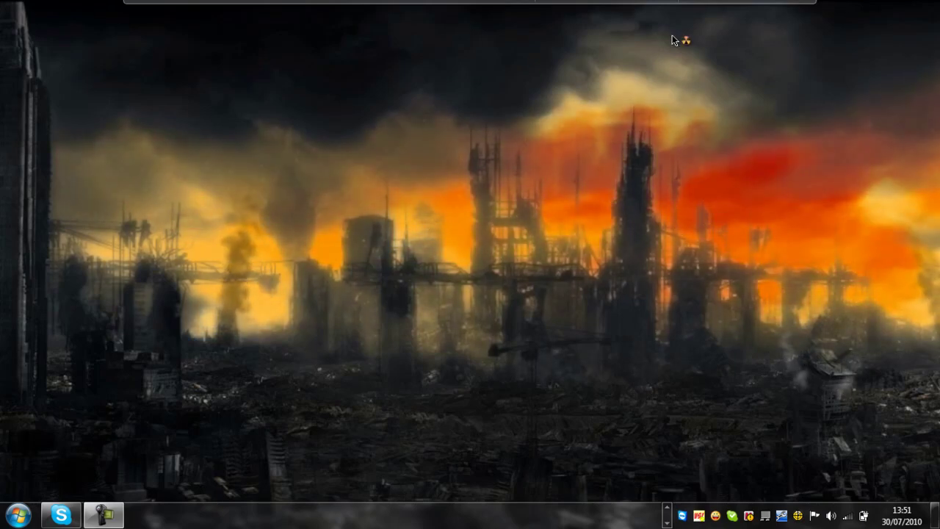
# - Launch 3ds Max 2009 from the Autodesk shortcut stack on the desktop dock
pyautogui.moveTo(641, 4)
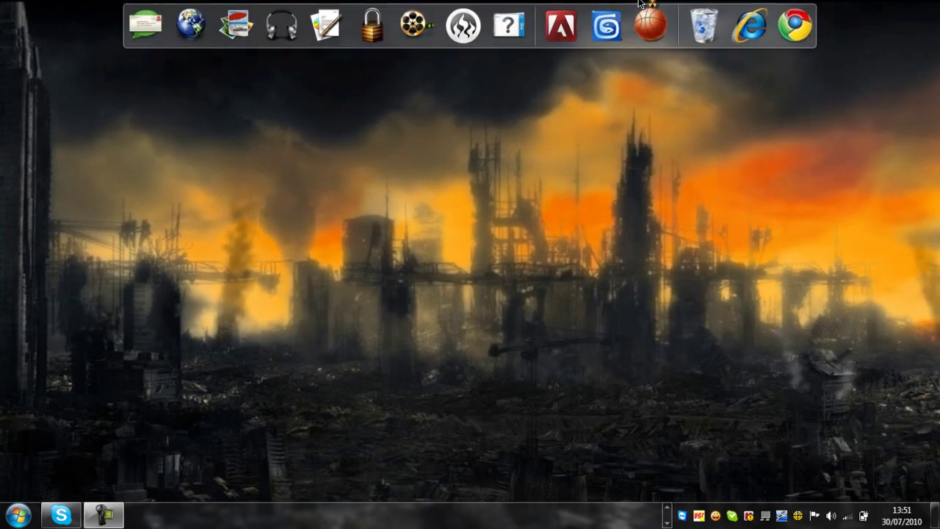
pyautogui.click(607, 28)
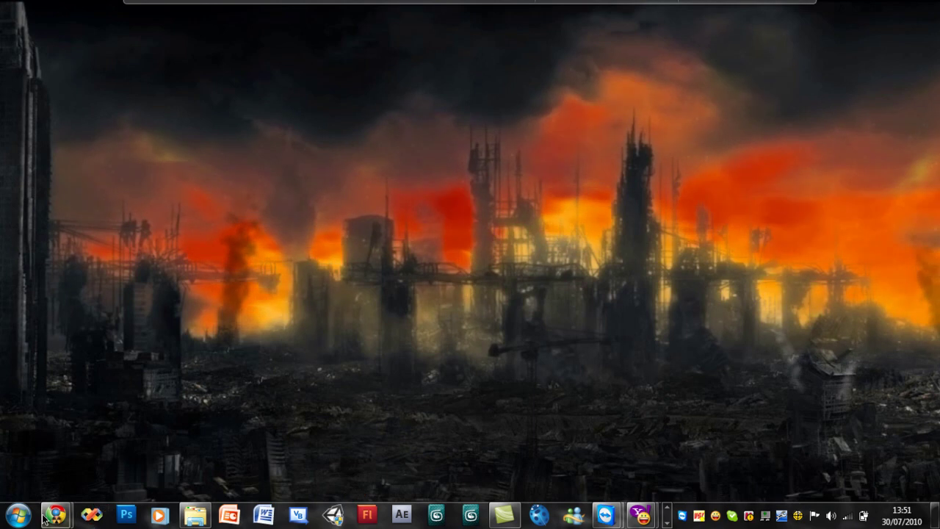
# - Bring up the Straighten Edge ScriptSpot page and read down to its installation notes and download link
pyautogui.moveTo(55, 514)
pyautogui.click(88, 449)
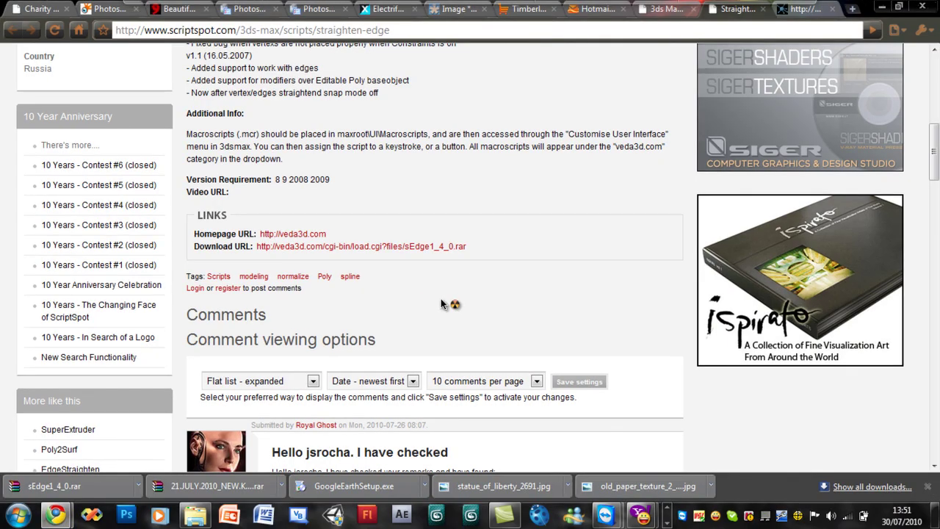
pyautogui.scroll(4, 411, 250)
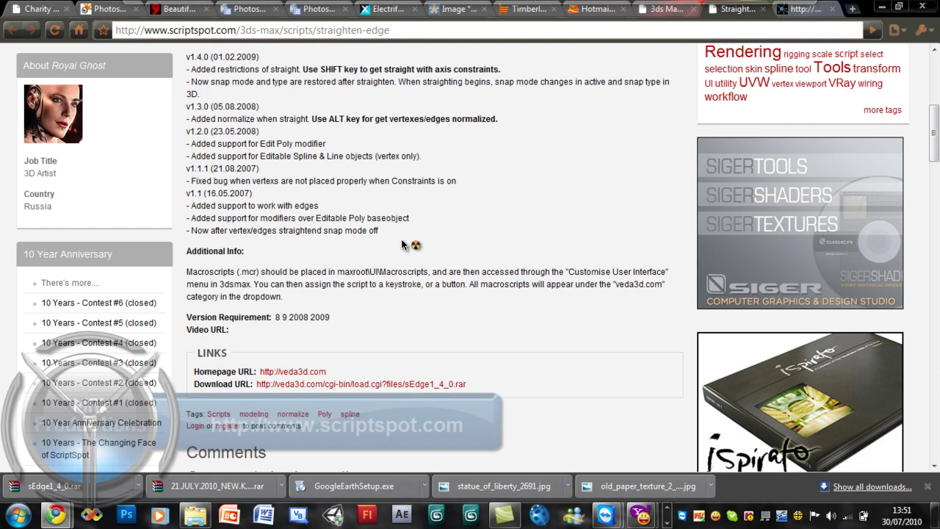
pyautogui.scroll(3, 400, 237)
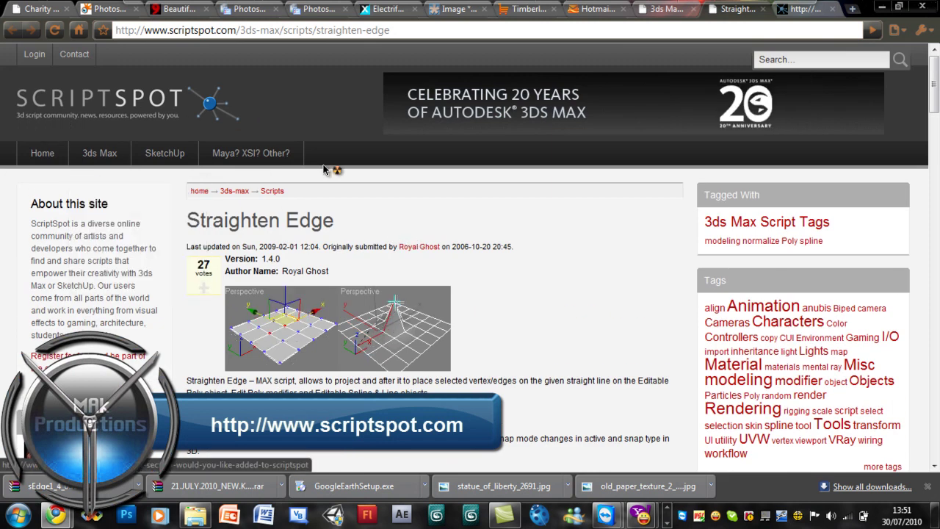
pyautogui.moveTo(185, 221); pyautogui.dragTo(359, 241)
pyautogui.click(360, 242)
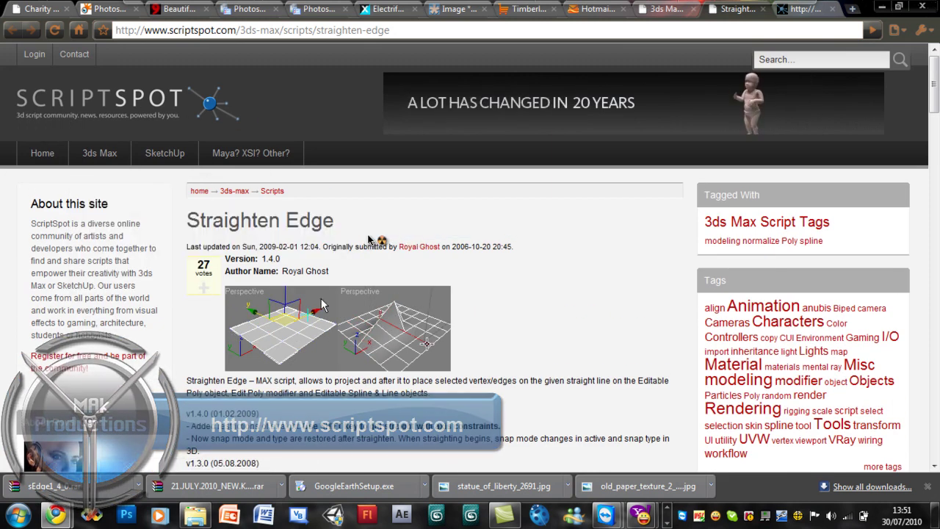
pyautogui.scroll(-1, 375, 264)
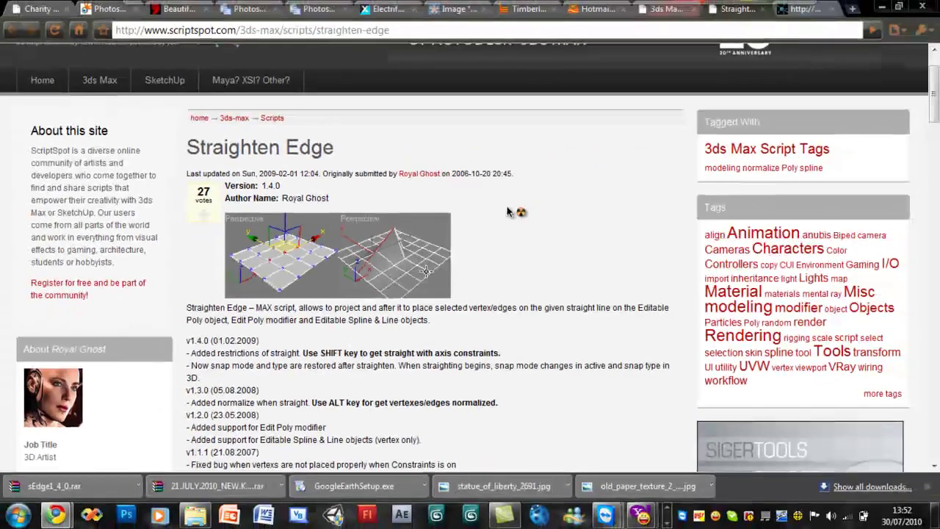
pyautogui.middleClick(717, 209)
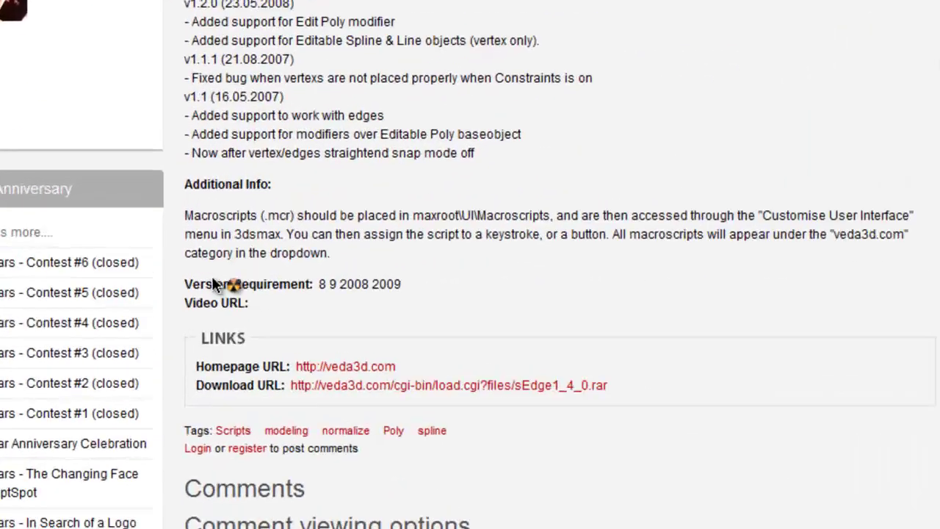
pyautogui.moveTo(185, 284); pyautogui.dragTo(418, 288)
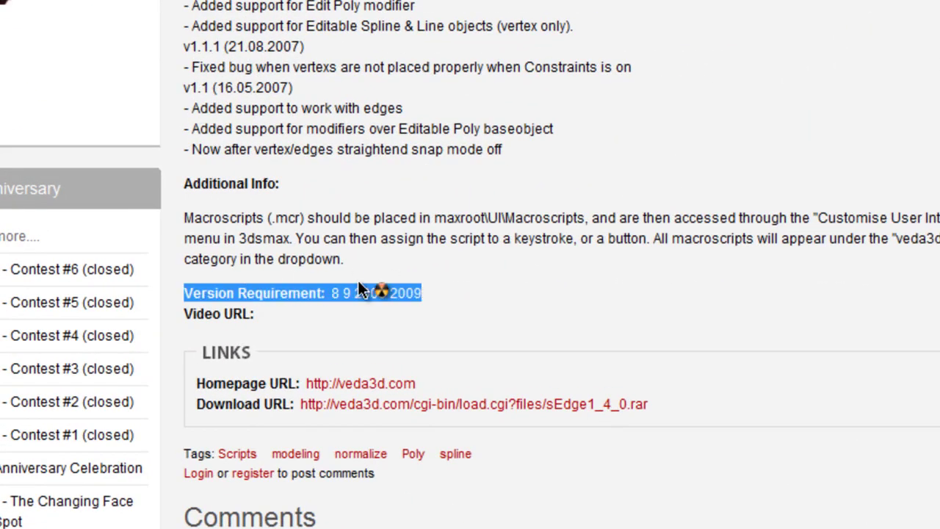
pyautogui.click(327, 285)
pyautogui.moveTo(332, 292); pyautogui.dragTo(412, 286)
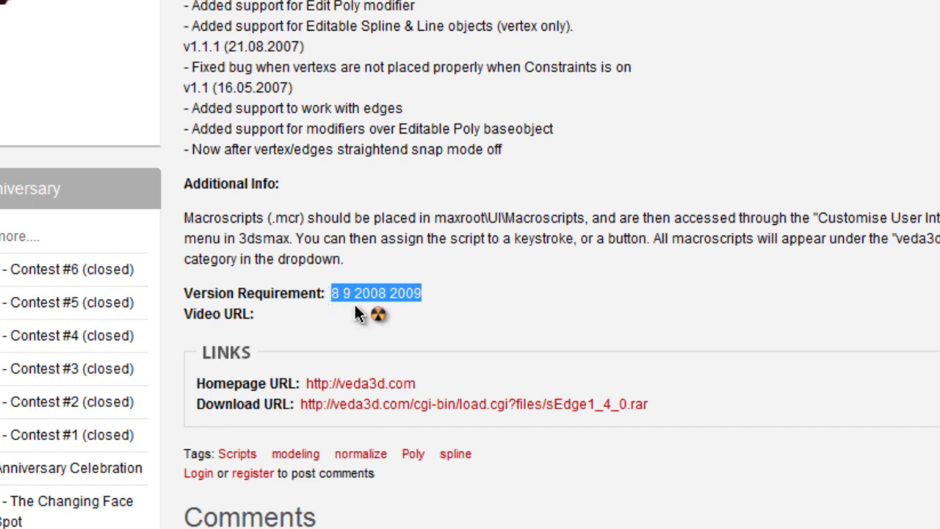
pyautogui.click(391, 286)
pyautogui.moveTo(416, 290); pyautogui.dragTo(394, 296)
pyautogui.click(430, 297)
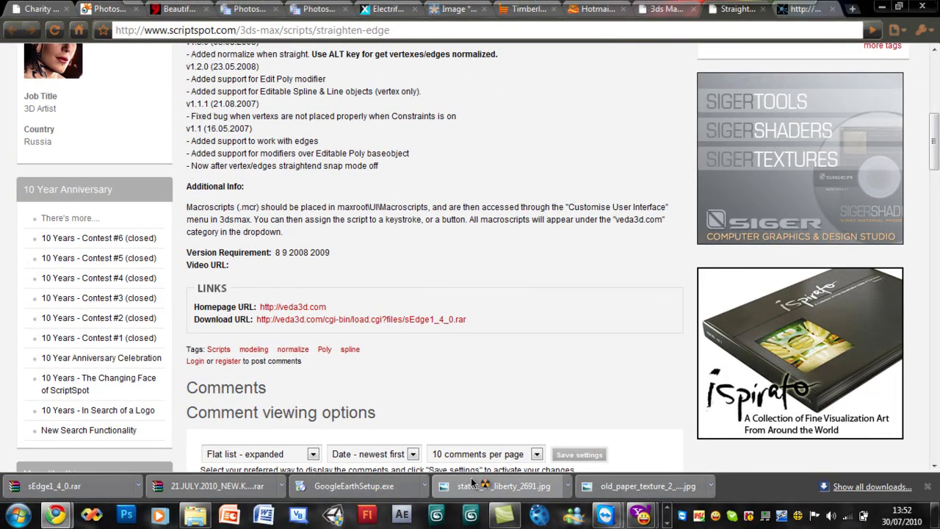
pyautogui.click(470, 514)
pyautogui.click(426, 114)
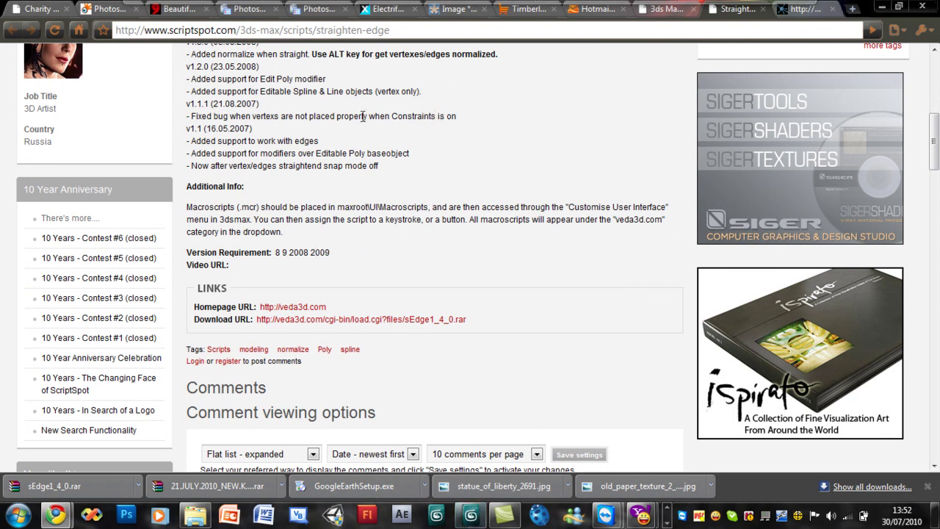
# - Minimize Chrome, resize and move the sEdge1_4_0 Explorer window showing sEdge.mcr, then minimize it
pyautogui.click(881, 9)
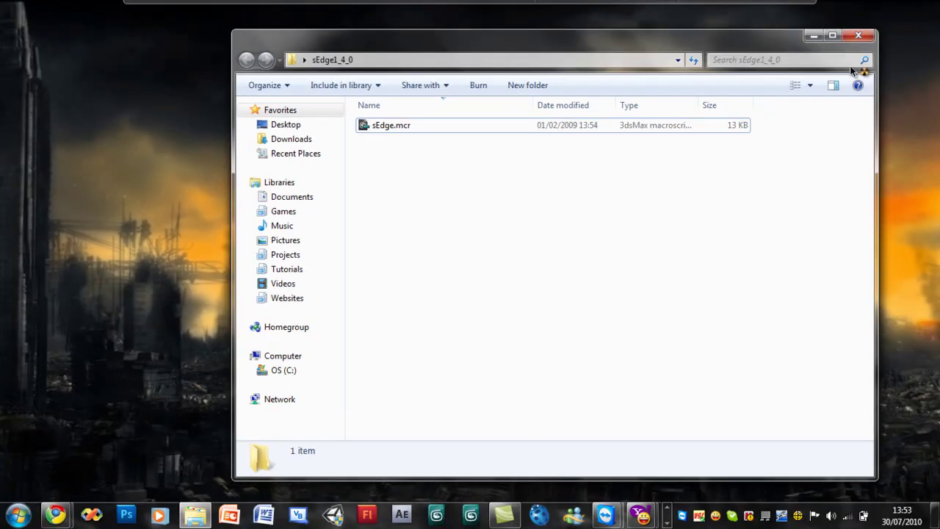
pyautogui.moveTo(876, 70); pyautogui.dragTo(651, 66)
pyautogui.moveTo(539, 36); pyautogui.dragTo(539, 158)
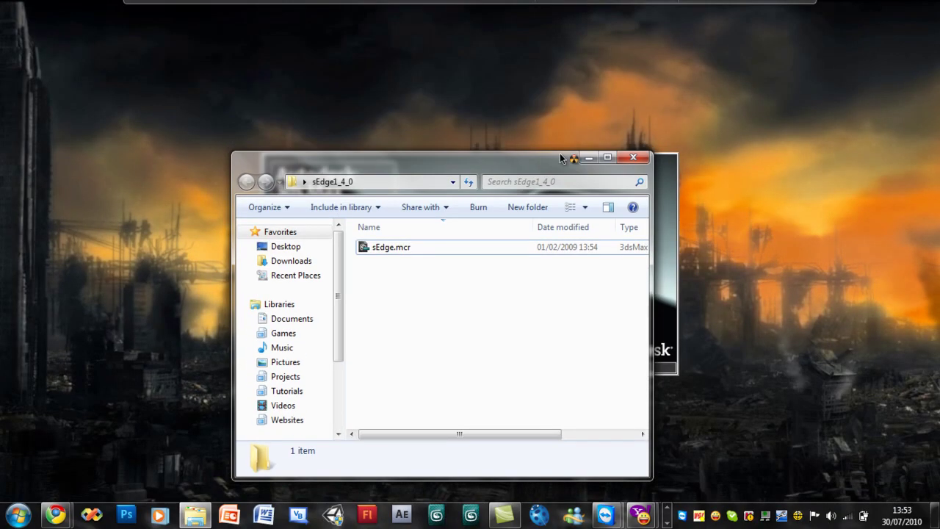
pyautogui.click(587, 158)
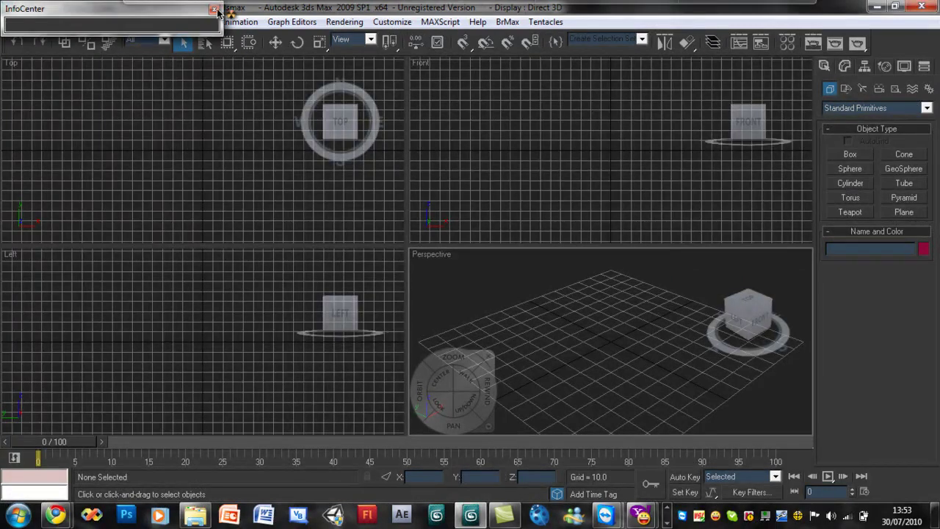
# - Close the floating InfoCenter search box and the SteeringWheel in the Perspective view
pyautogui.moveTo(58, 8); pyautogui.dragTo(83, 51)
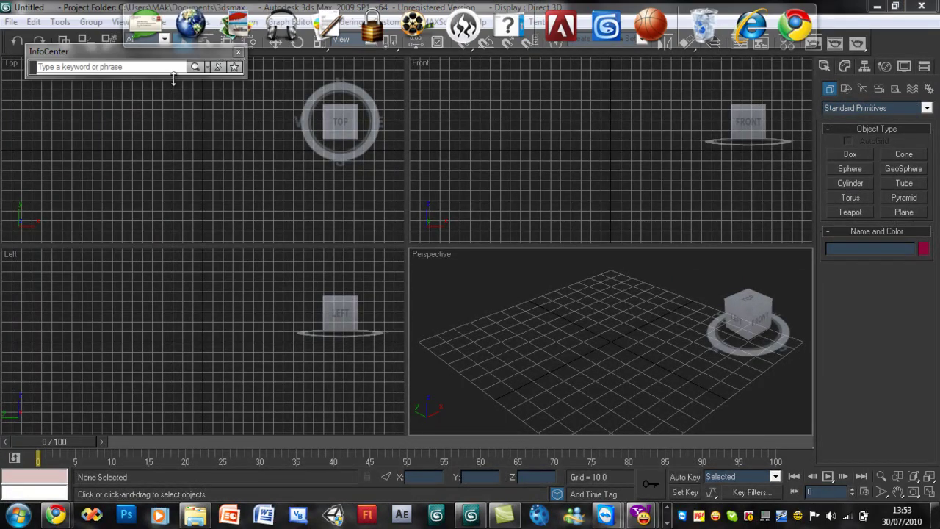
pyautogui.click(238, 52)
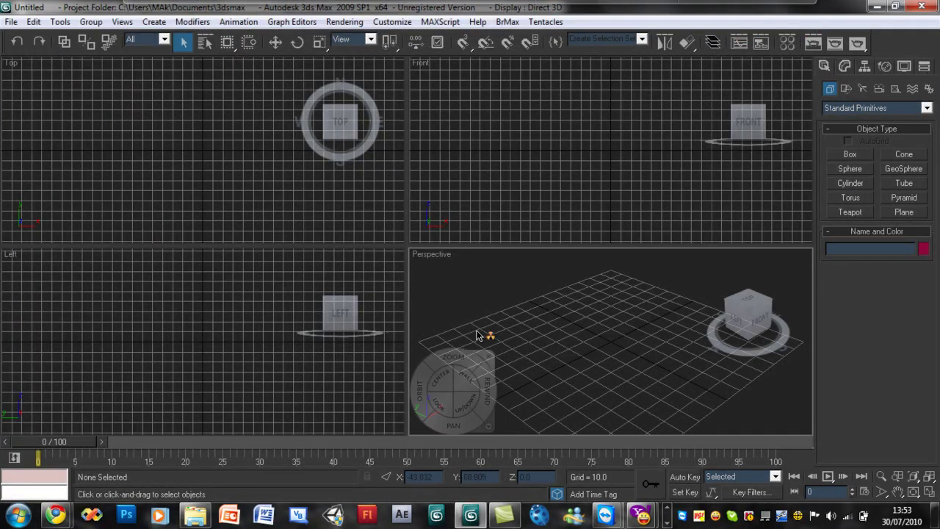
pyautogui.click(481, 379)
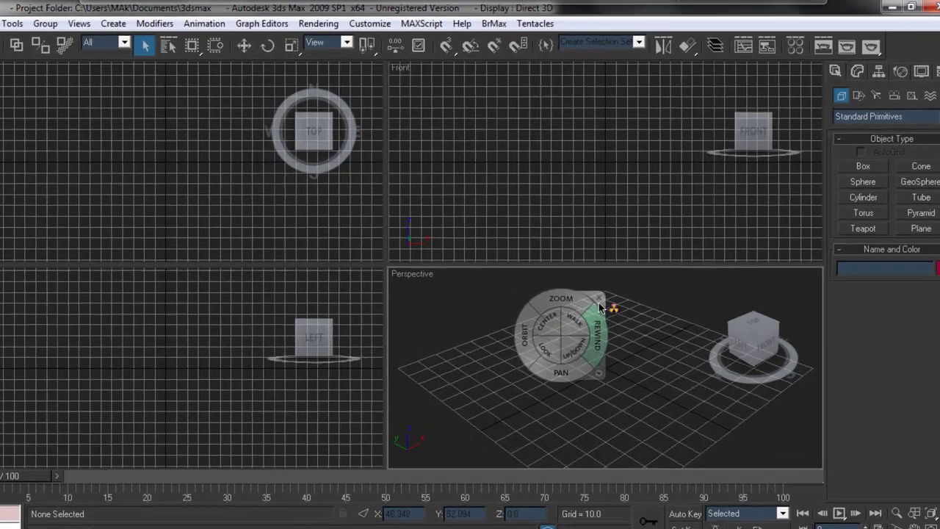
pyautogui.click(556, 452)
# - Open the Run Script dialog from the MAXScript menu
pyautogui.click(187, 37)
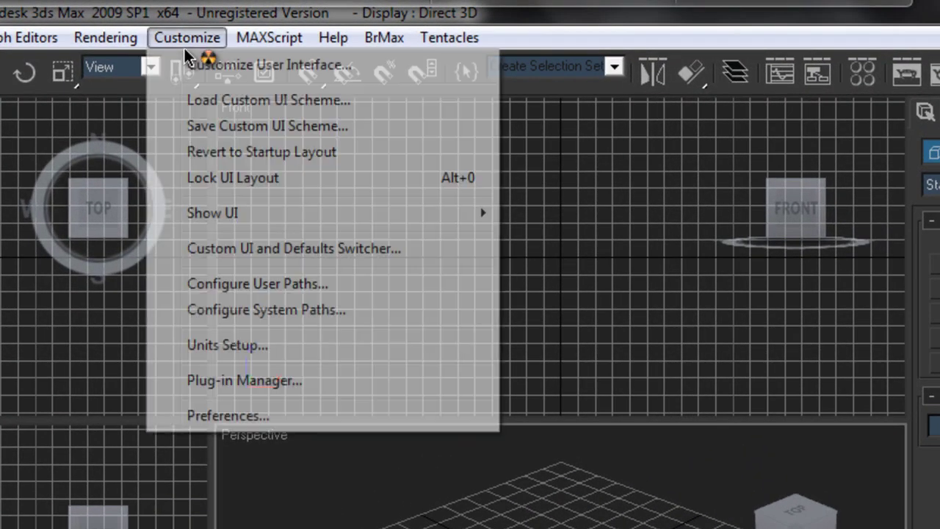
pyautogui.moveTo(253, 41)
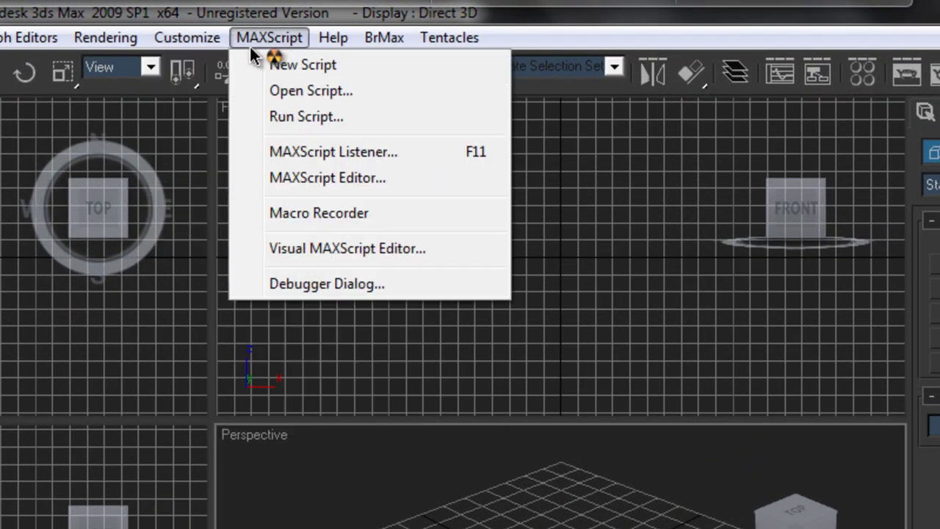
pyautogui.click(311, 115)
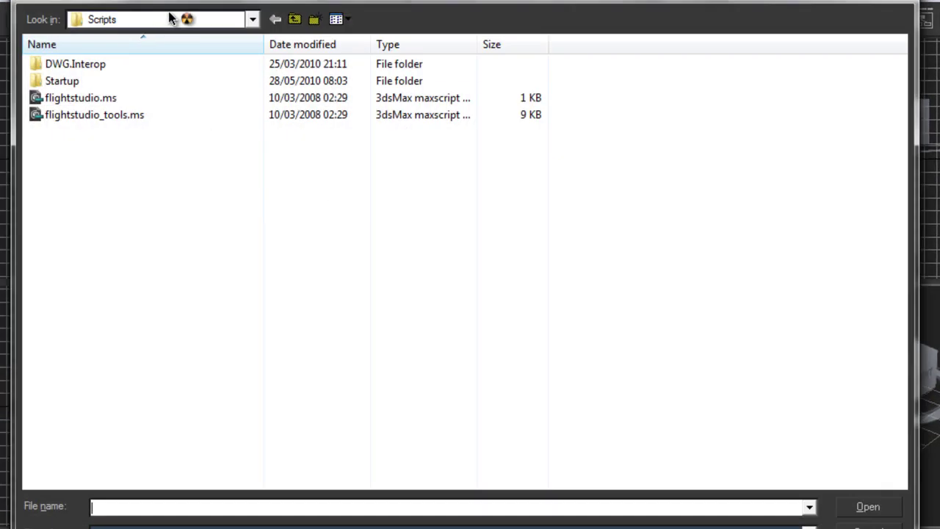
pyautogui.click(183, 23)
pyautogui.scroll(-4, 255, 220)
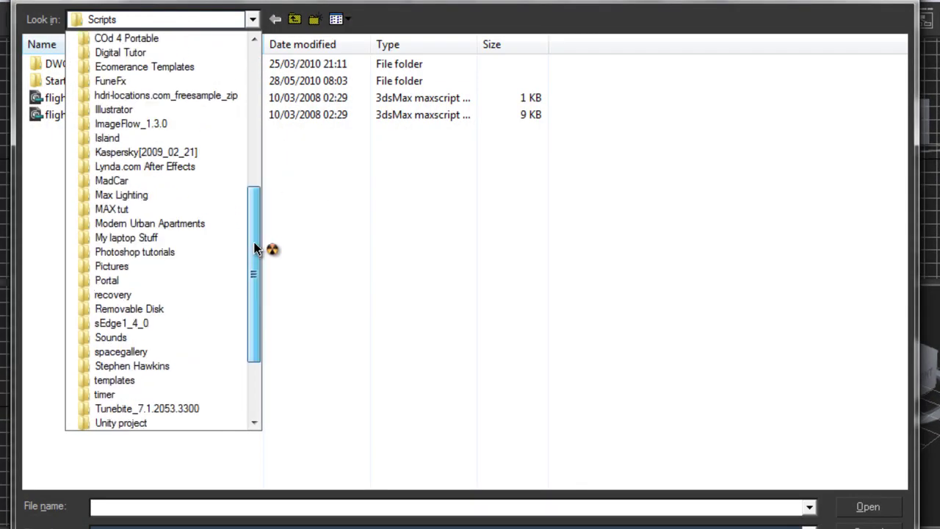
pyautogui.moveTo(256, 250); pyautogui.dragTo(257, 294)
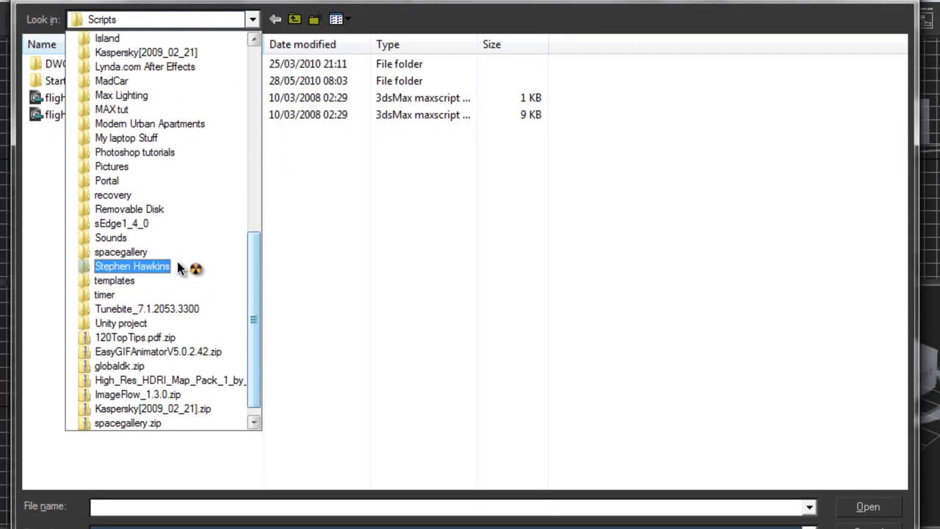
pyautogui.click(131, 225)
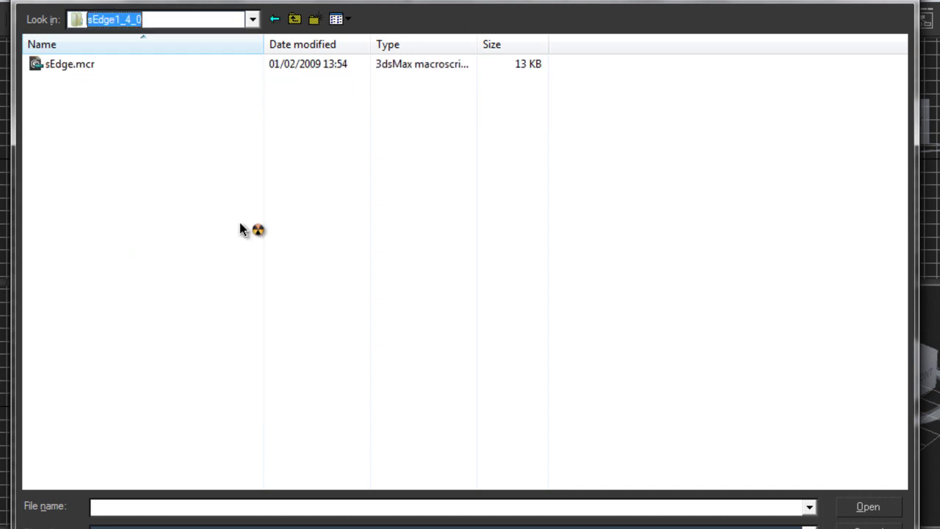
pyautogui.click(87, 66)
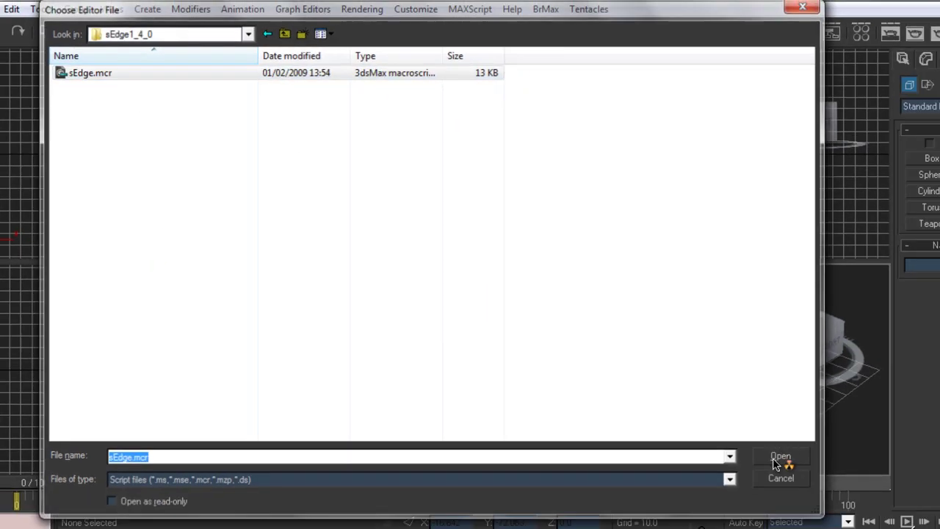
pyautogui.click(867, 506)
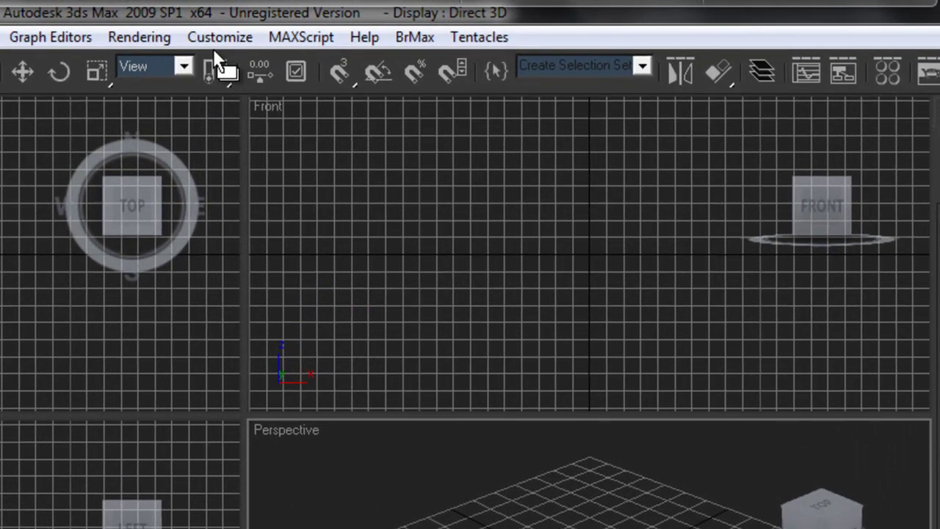
# - Open Customize User Interface on the Keyboard tab and browse the categories, keeping All Commands
pyautogui.click(391, 23)
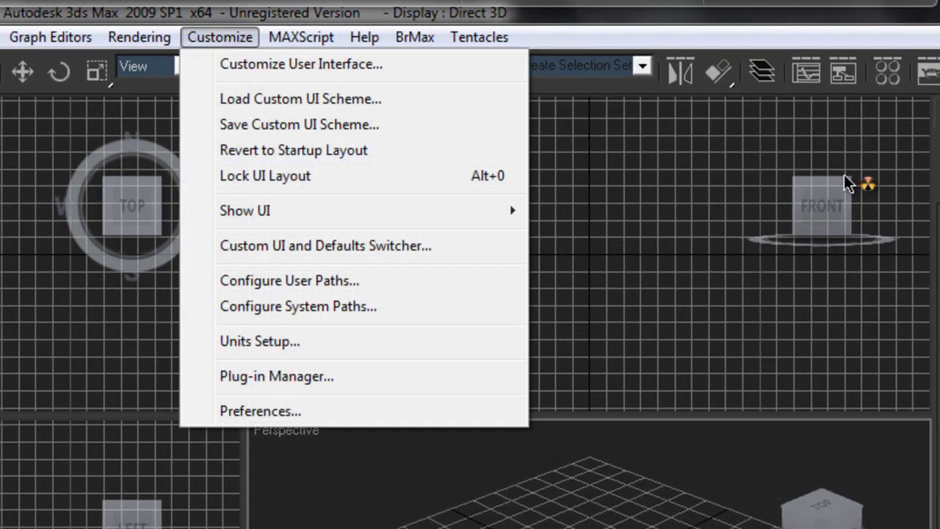
pyautogui.click(401, 69)
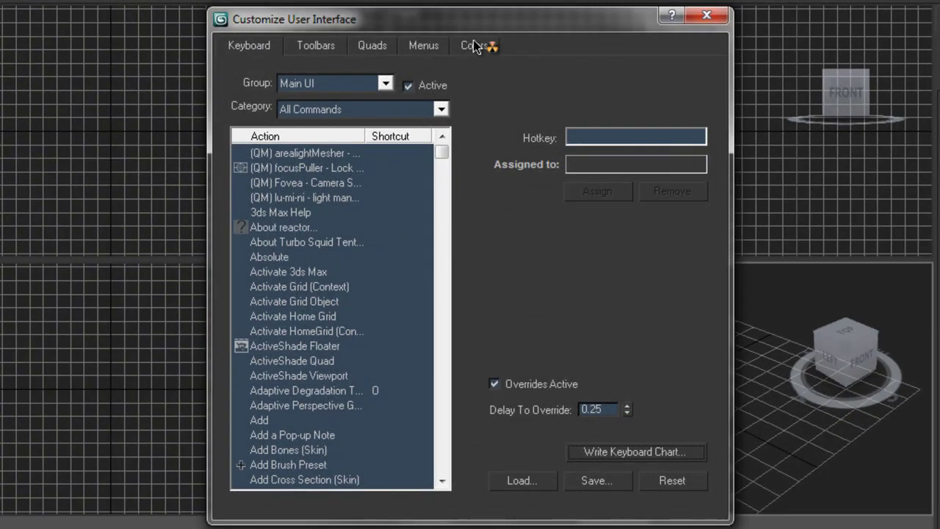
pyautogui.moveTo(470, 19); pyautogui.dragTo(482, 0)
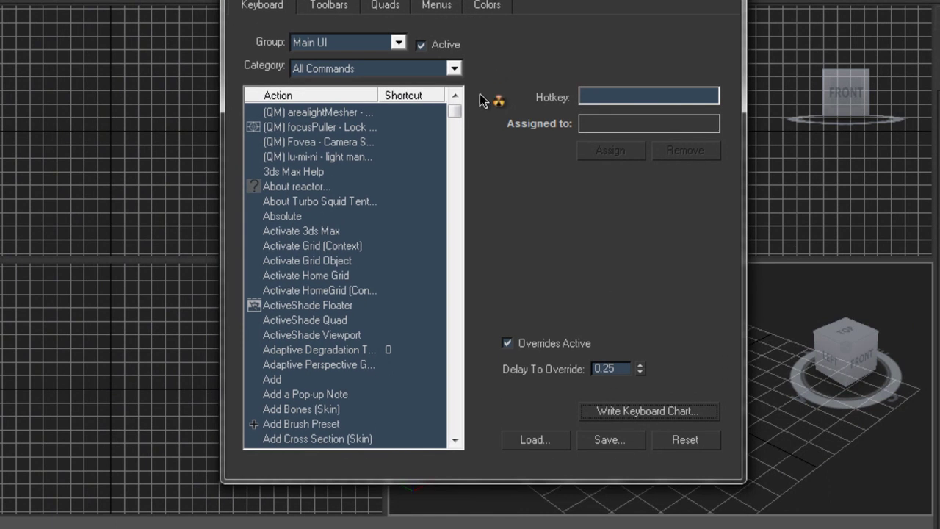
pyautogui.click(454, 68)
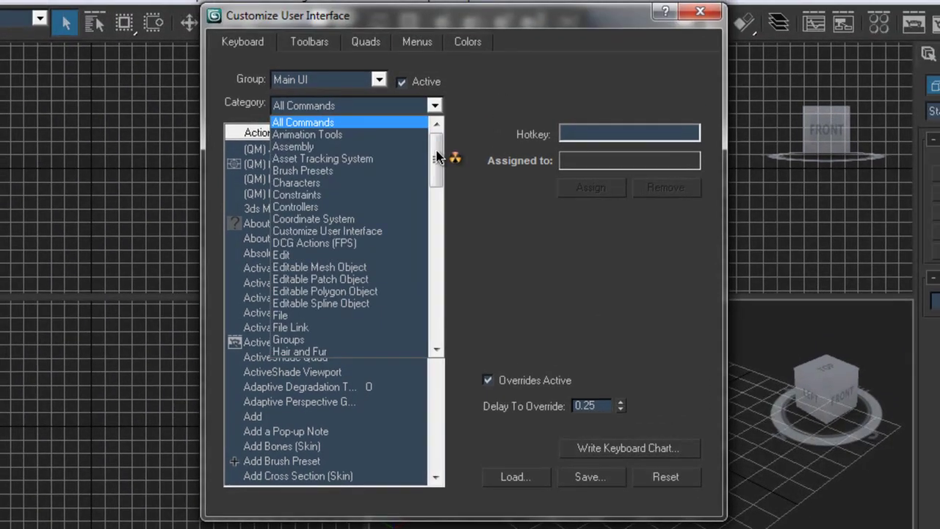
pyautogui.moveTo(456, 116); pyautogui.dragTo(455, 125)
pyautogui.moveTo(437, 168); pyautogui.dragTo(436, 313)
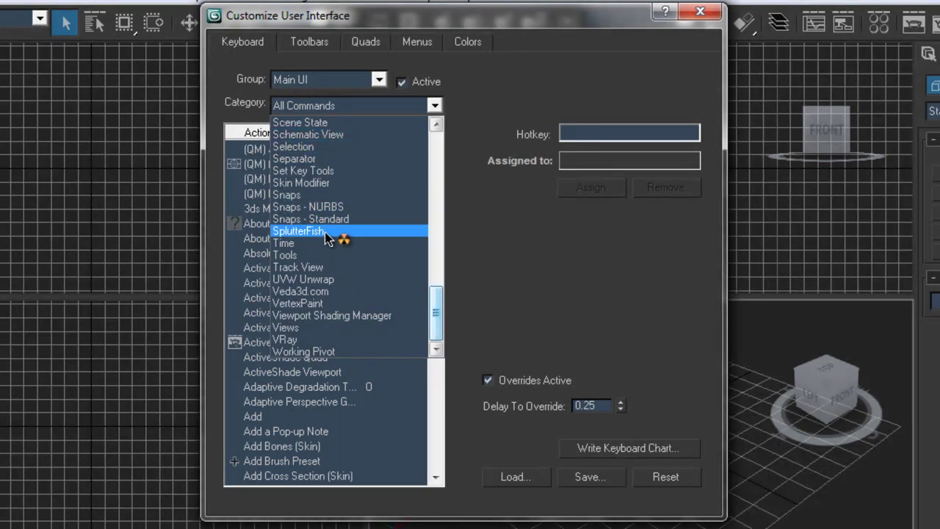
pyautogui.click(435, 363)
# - Check ScriptSpot's note that the Straighten Edge macroscripts are listed under the veda3d.com category
pyautogui.moveTo(56, 514)
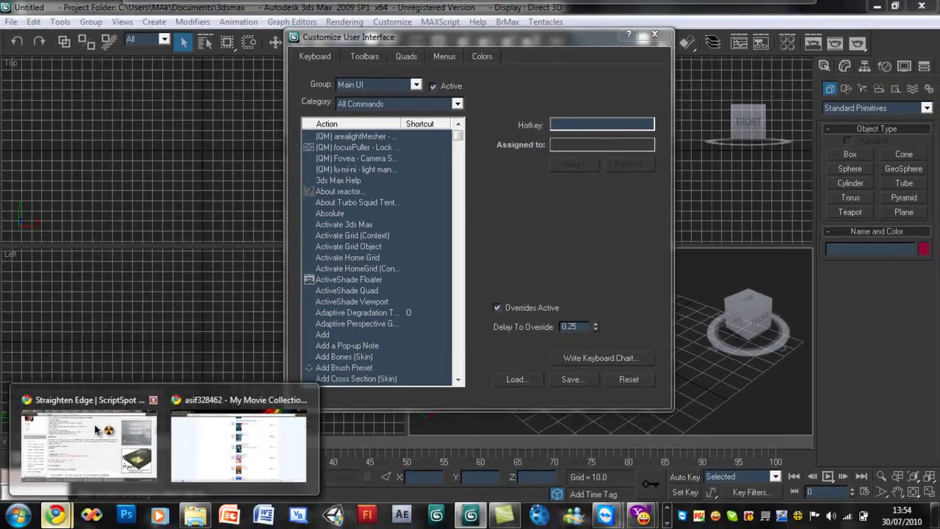
pyautogui.click(83, 440)
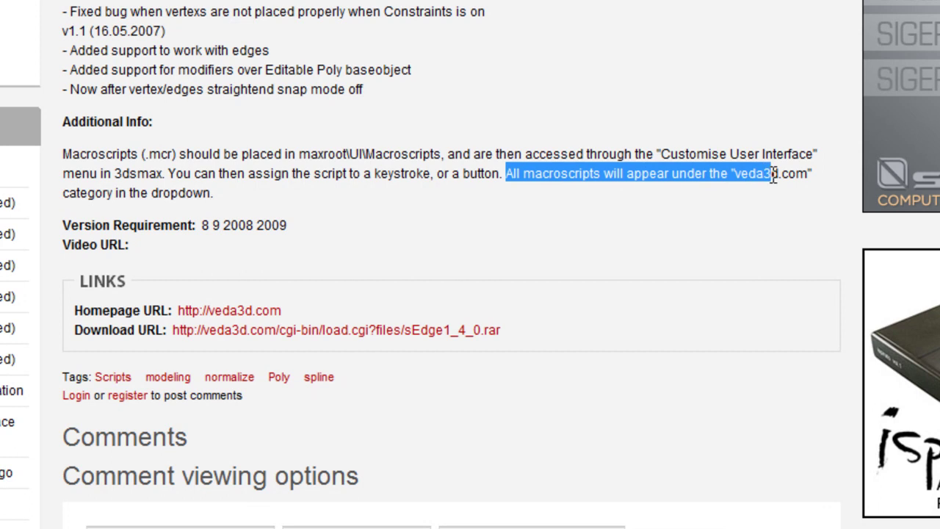
pyautogui.moveTo(789, 188); pyautogui.dragTo(717, 185)
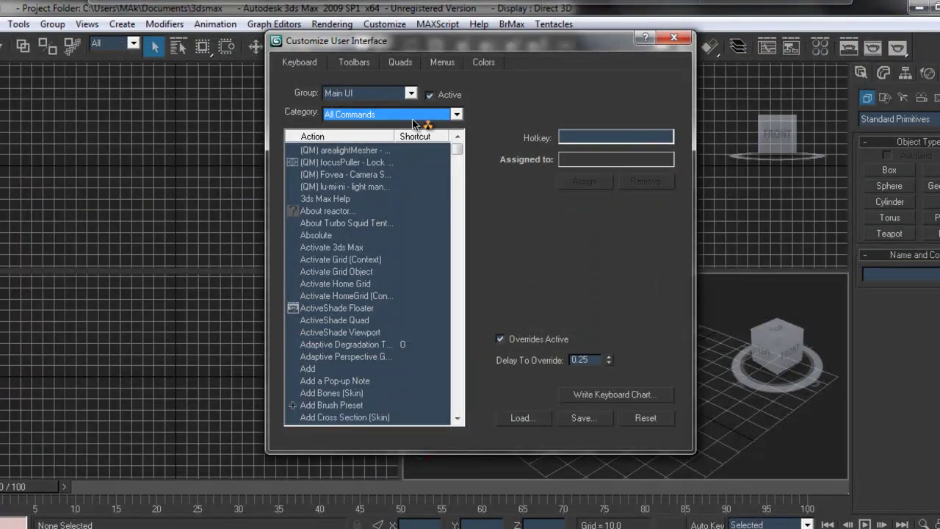
# - Set the Category to Veda3d.com and select the Straighten Edge action
pyautogui.click(412, 117)
pyautogui.moveTo(459, 156); pyautogui.dragTo(459, 295)
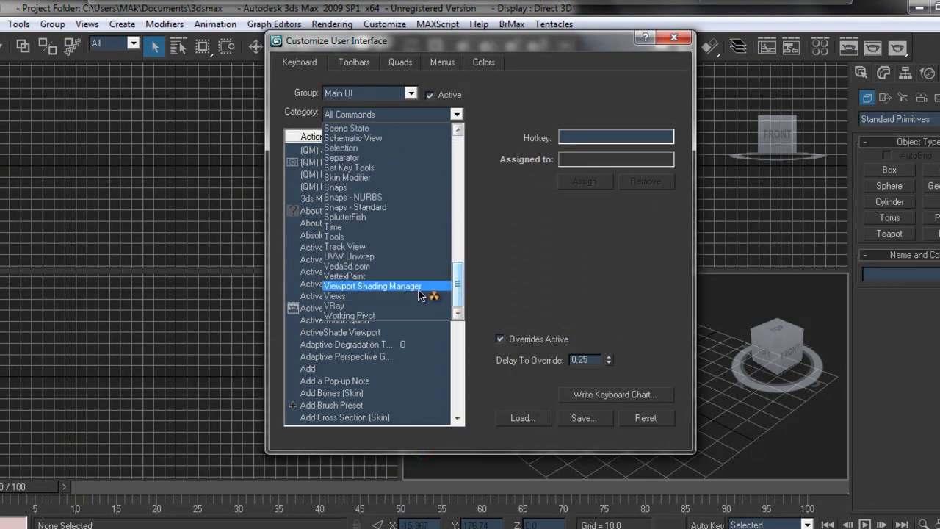
pyautogui.click(381, 267)
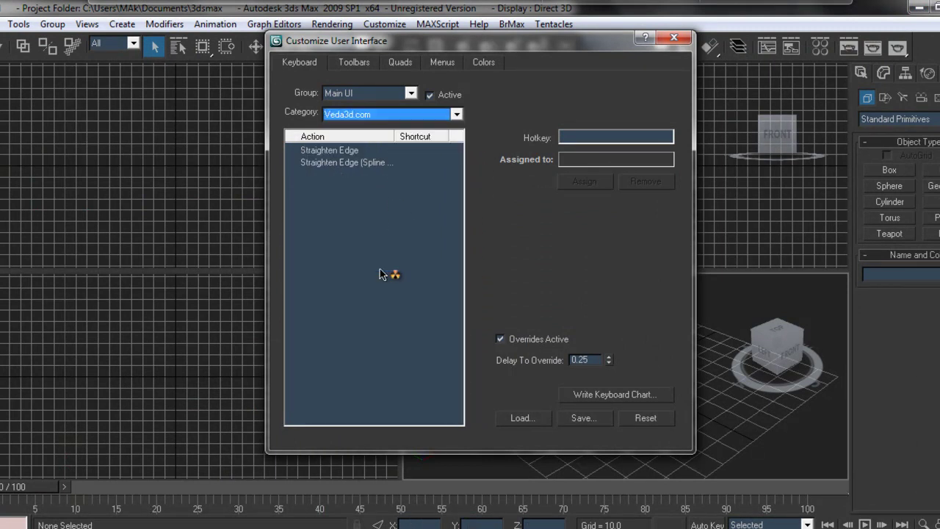
pyautogui.click(326, 152)
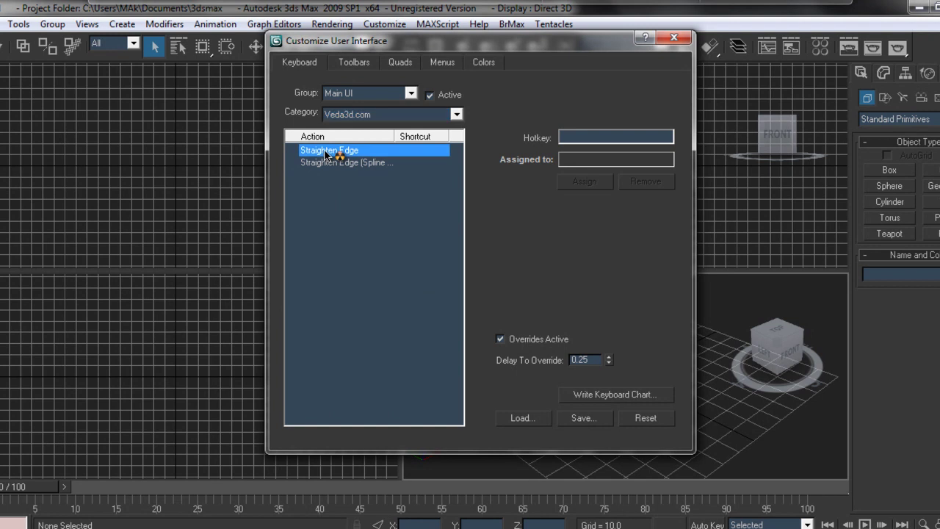
# - Start a new toolbar from the Toolbars tab
pyautogui.click(356, 116)
pyautogui.click(358, 128)
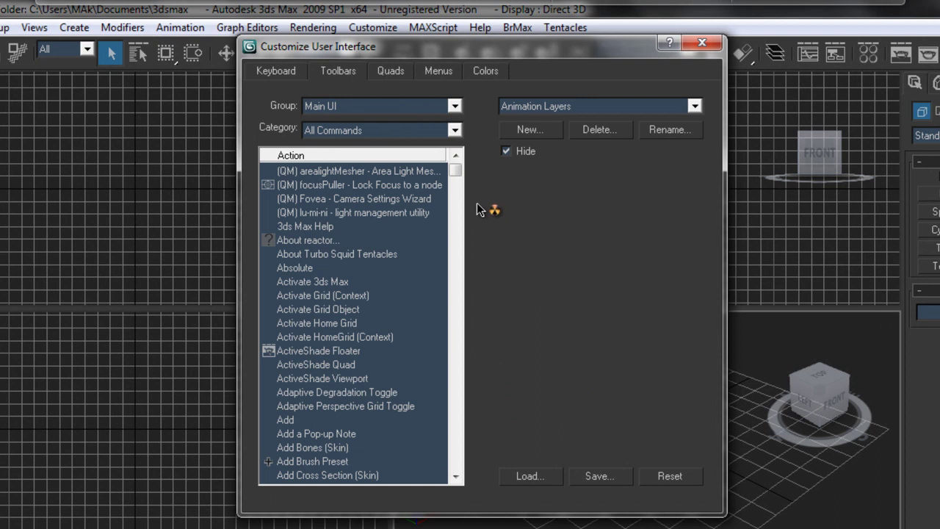
pyautogui.click(529, 131)
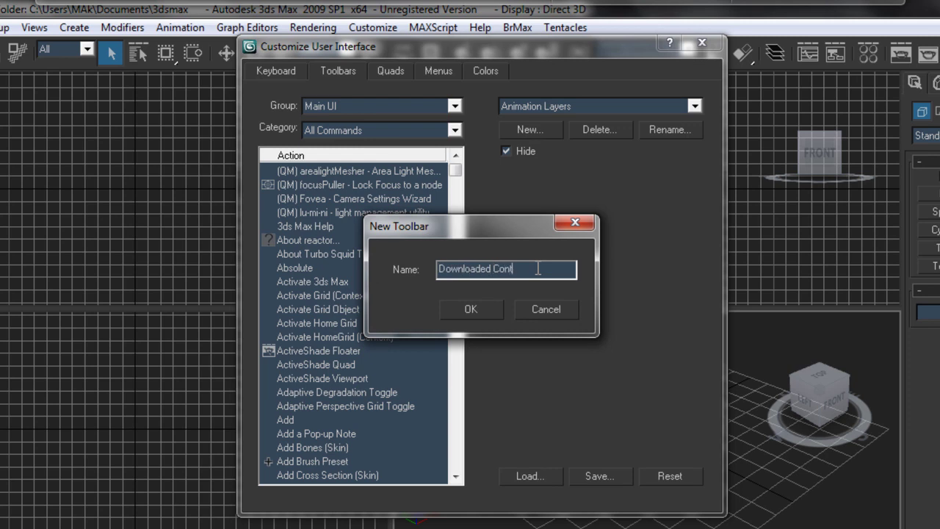
# - Create the floating Downloaded Content toolbar and set the action category to Veda3d.com
pyautogui.press('Return')
pyautogui.moveTo(53, 172); pyautogui.dragTo(183, 204)
pyautogui.click(402, 133)
pyautogui.moveTo(454, 183); pyautogui.dragTo(454, 346)
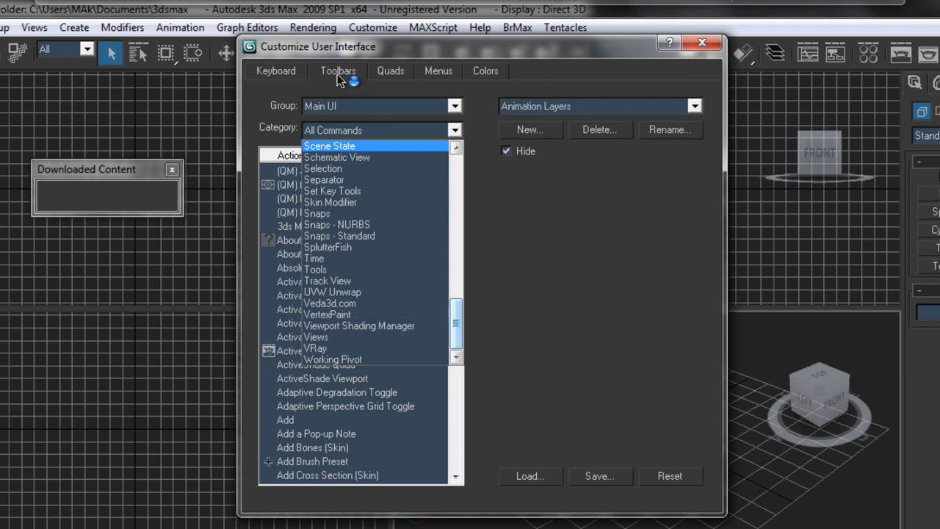
pyautogui.click(365, 303)
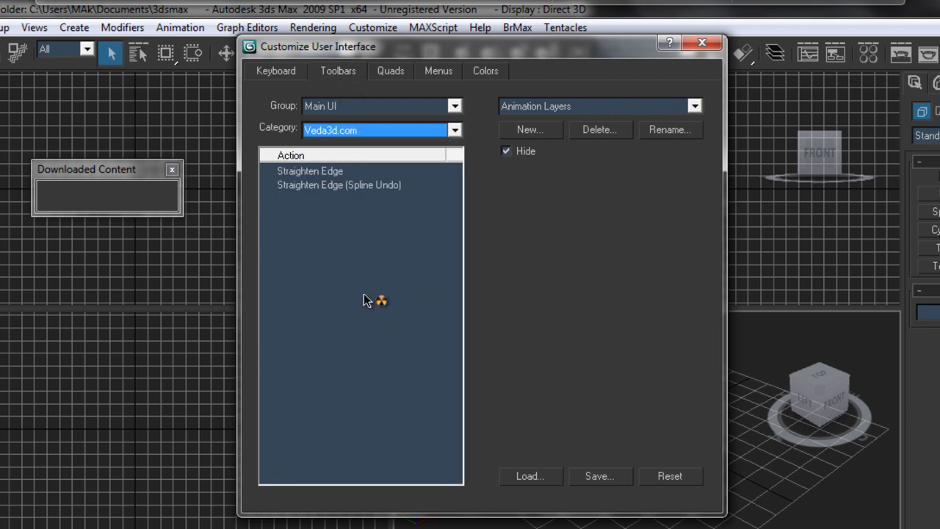
# - Drag Straighten Edge onto the Downloaded Content toolbar and close Customize User Interface
pyautogui.click(330, 173)
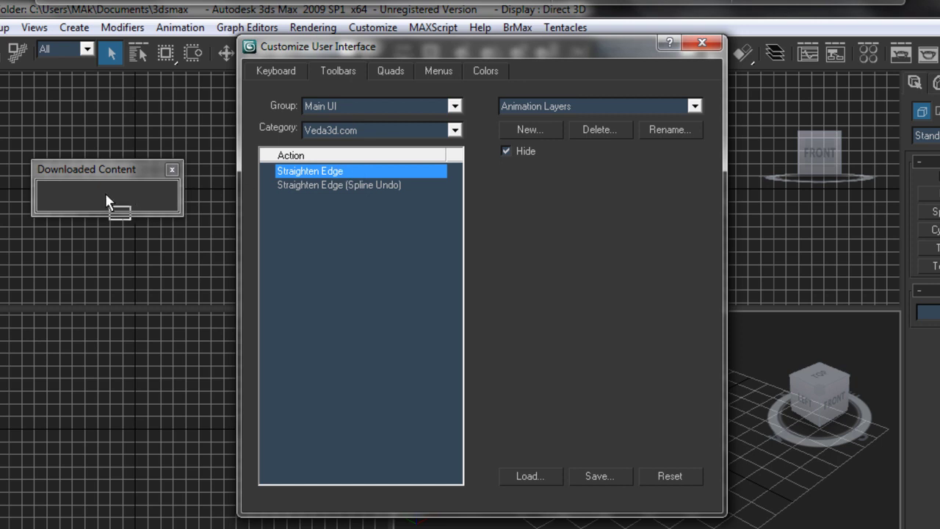
pyautogui.moveTo(105, 192); pyautogui.dragTo(106, 193)
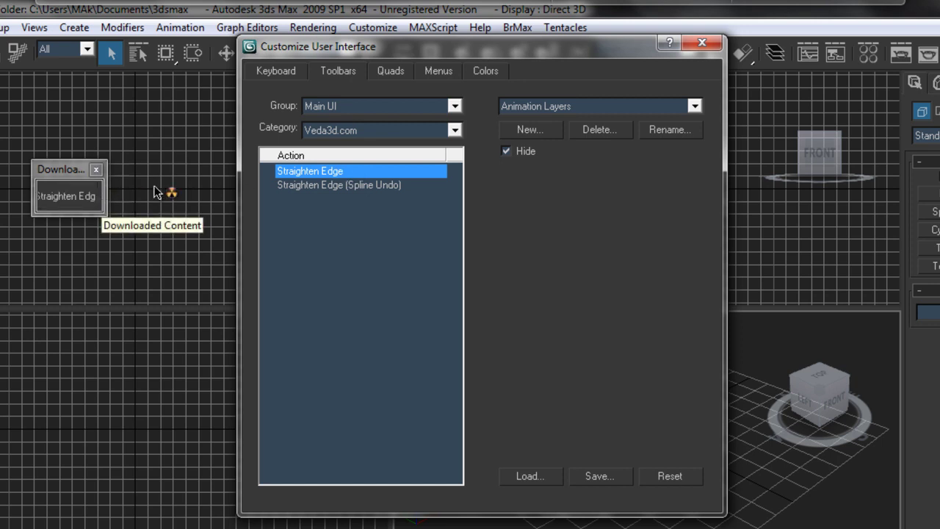
pyautogui.click(702, 43)
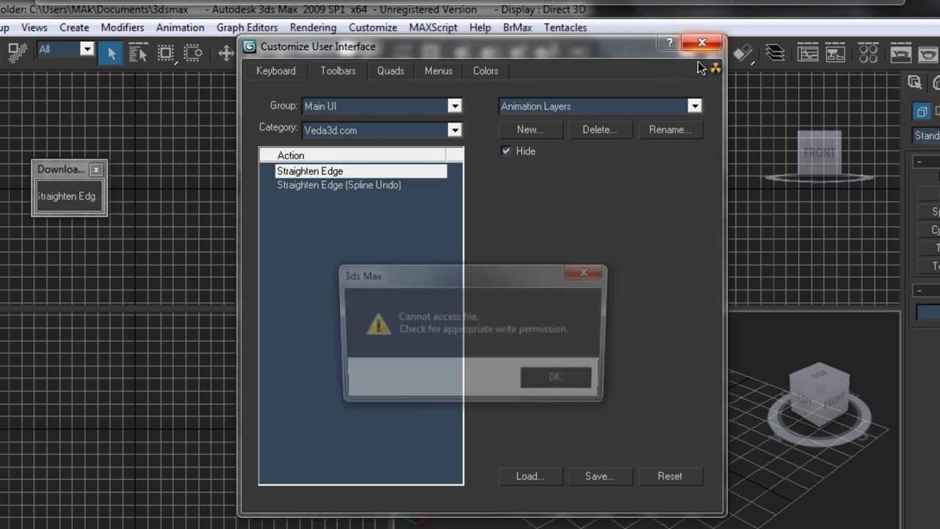
# - Dismiss the write-permission warning, draw a Plane in the Perspective view, and enable Edged Faces
pyautogui.click(543, 383)
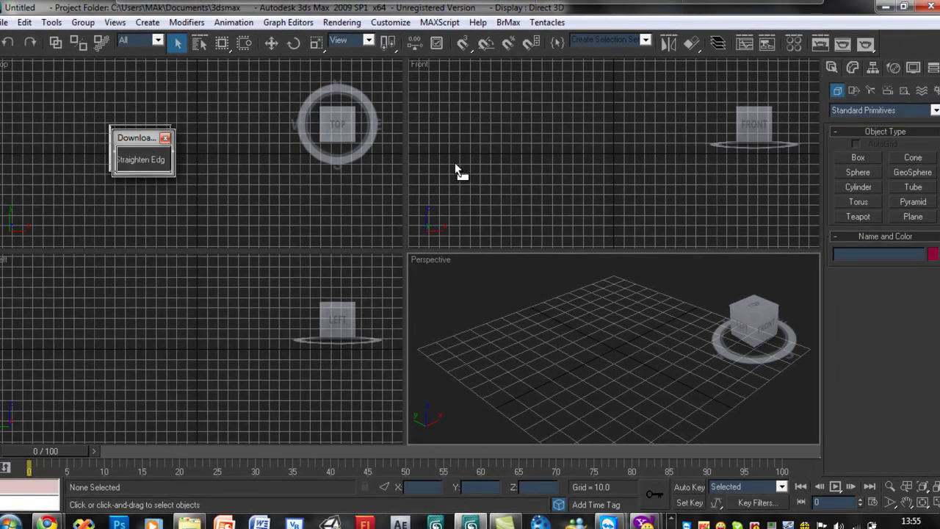
pyautogui.click(911, 216)
pyautogui.moveTo(482, 348); pyautogui.dragTo(750, 357)
pyautogui.rightClick(582, 367)
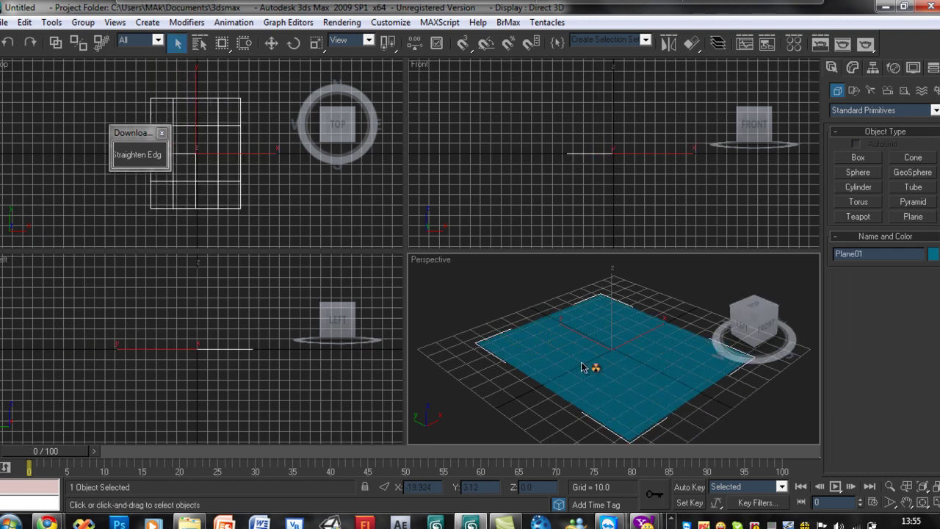
pyautogui.rightClick(428, 261)
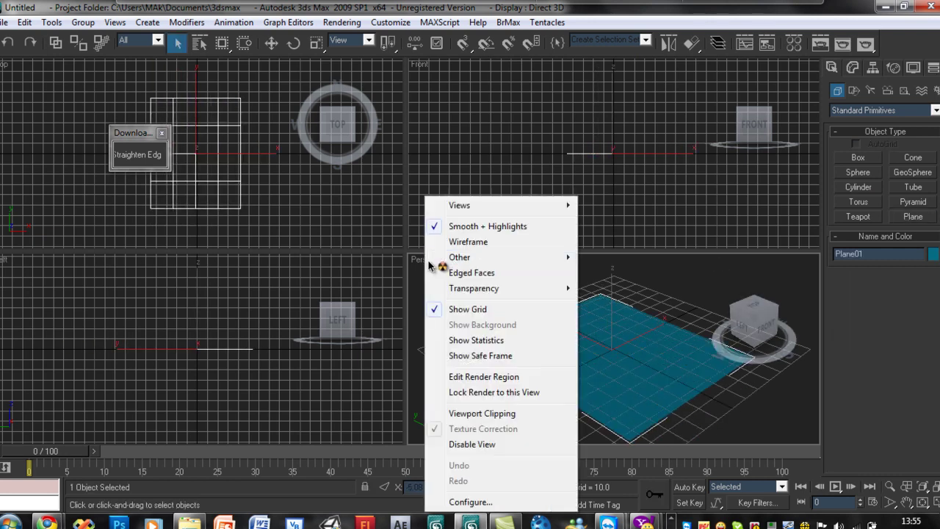
pyautogui.click(470, 273)
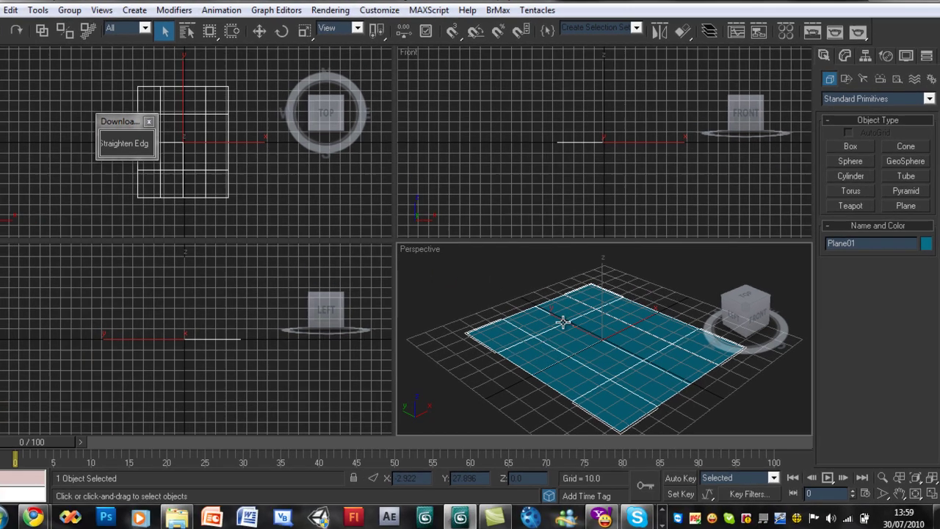
# - Switch to the Move tool and convert the plane to Editable Poly
pyautogui.press('w')
pyautogui.rightClick(387, 323)
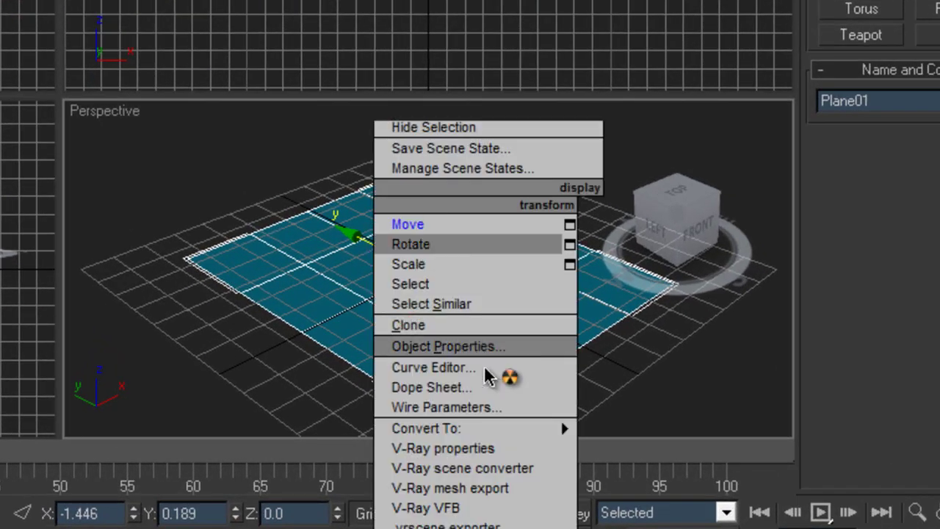
pyautogui.moveTo(496, 426)
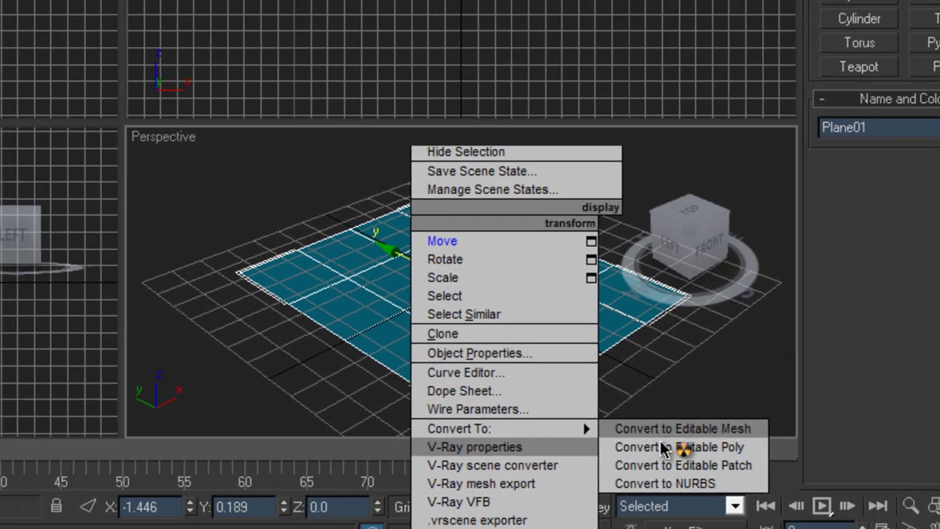
pyautogui.click(663, 448)
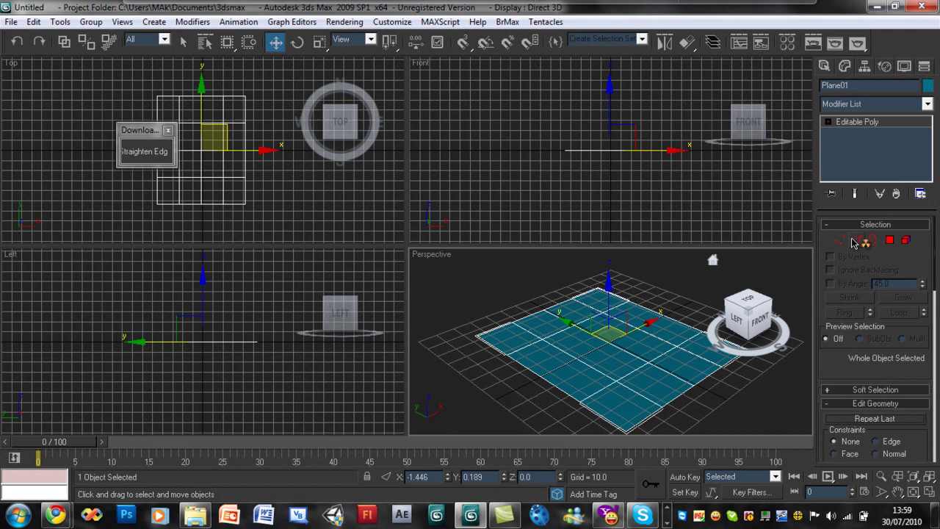
# - In Vertex mode, lower one vertex so the plane dips
pyautogui.click(854, 241)
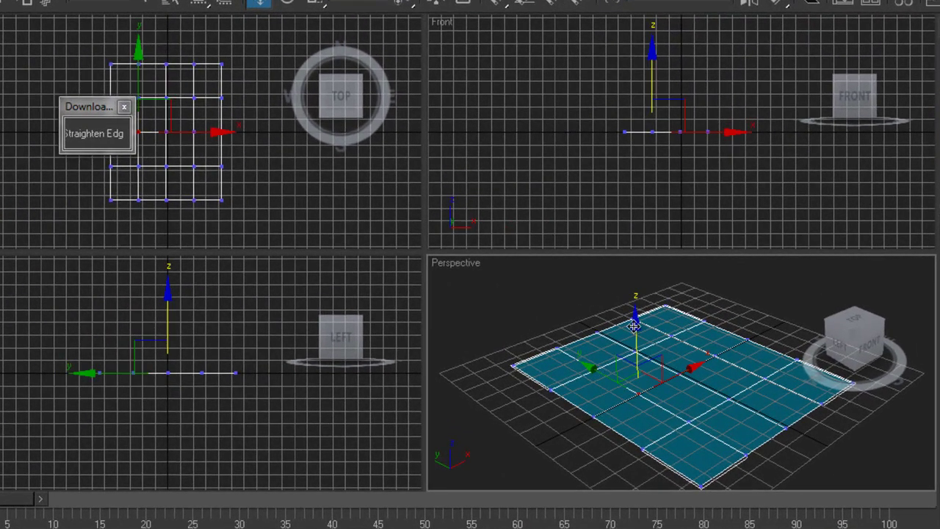
pyautogui.moveTo(635, 326); pyautogui.dragTo(717, 367)
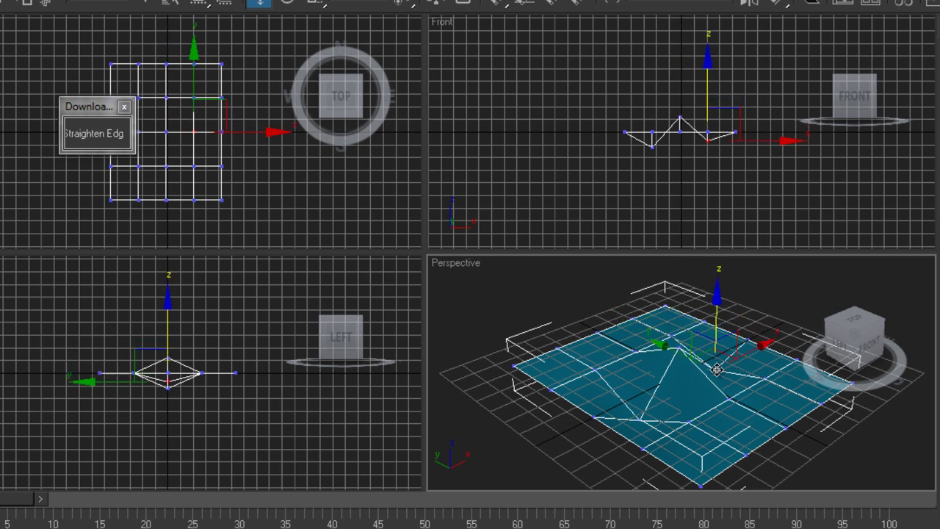
pyautogui.click(801, 310)
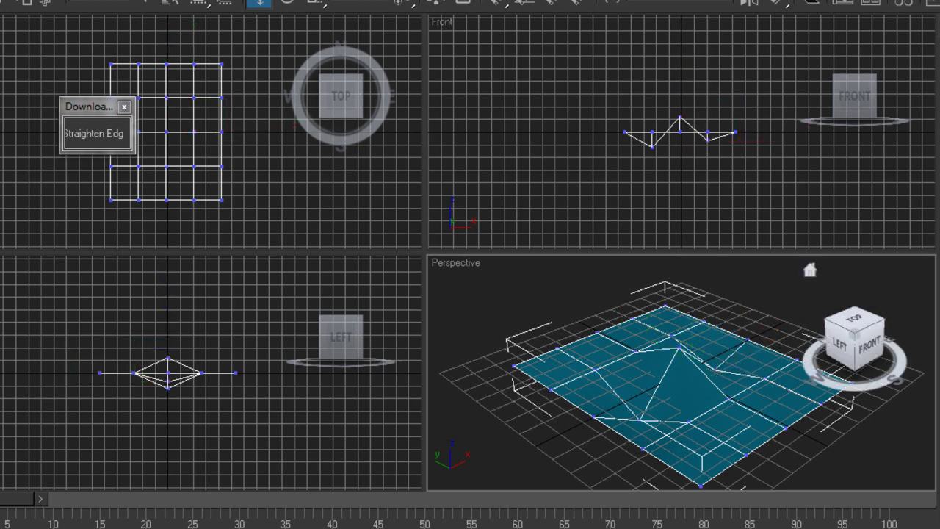
# - Select the peak vertices and flatten them with Straighten Edge by picking a target vertex
pyautogui.click(639, 418)
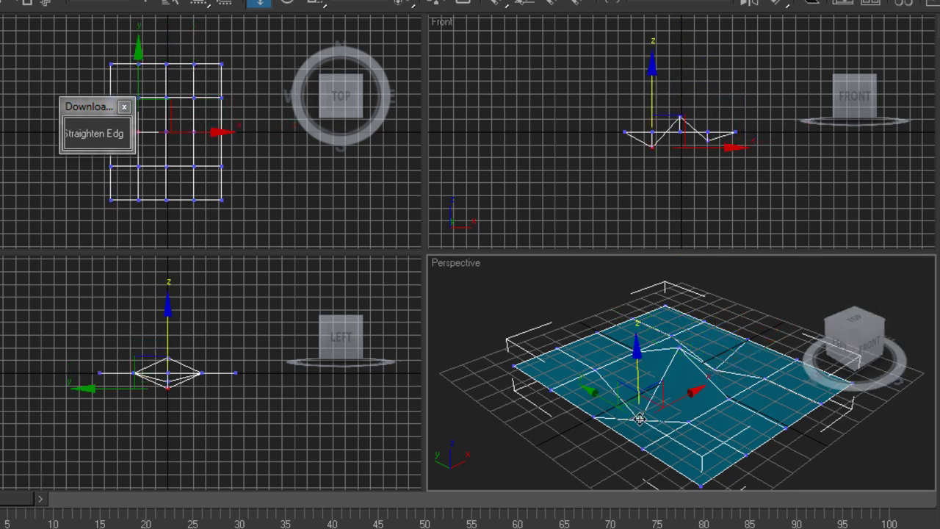
pyautogui.click(679, 353)
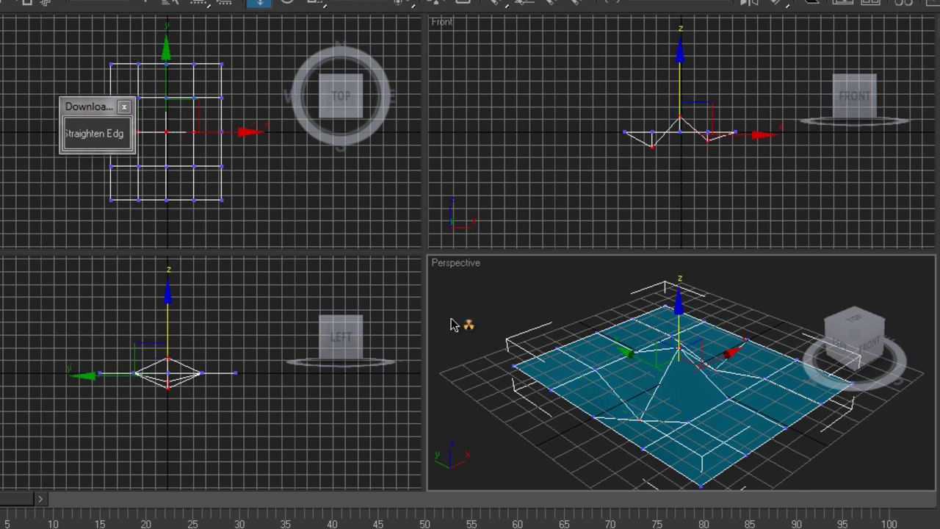
pyautogui.click(119, 133)
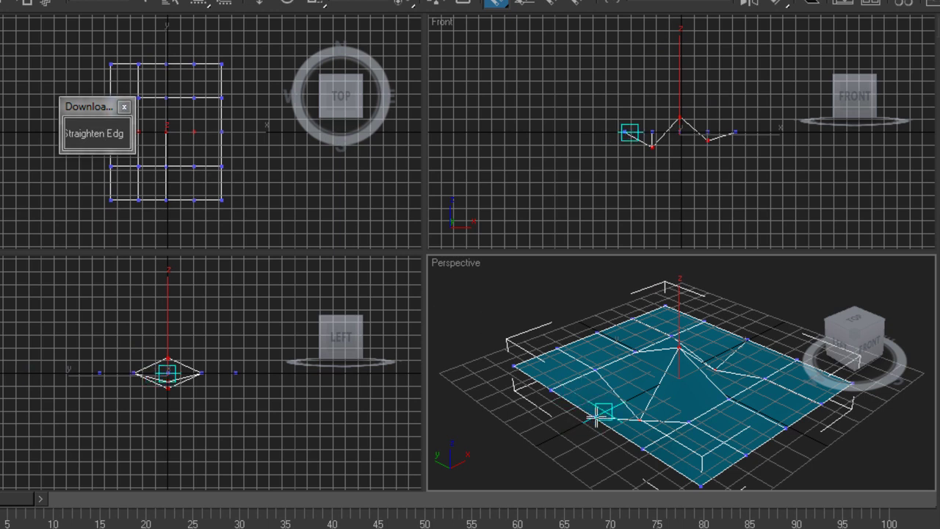
pyautogui.click(747, 341)
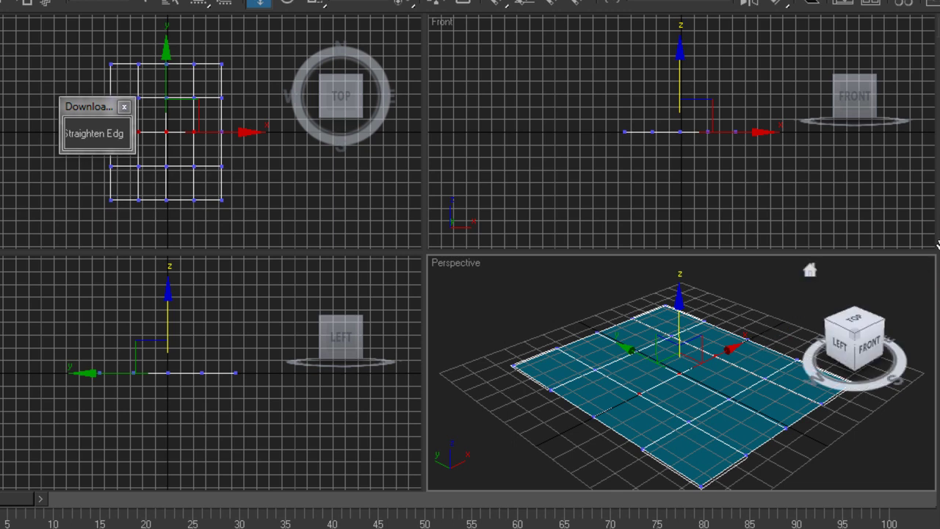
pyautogui.click(753, 327)
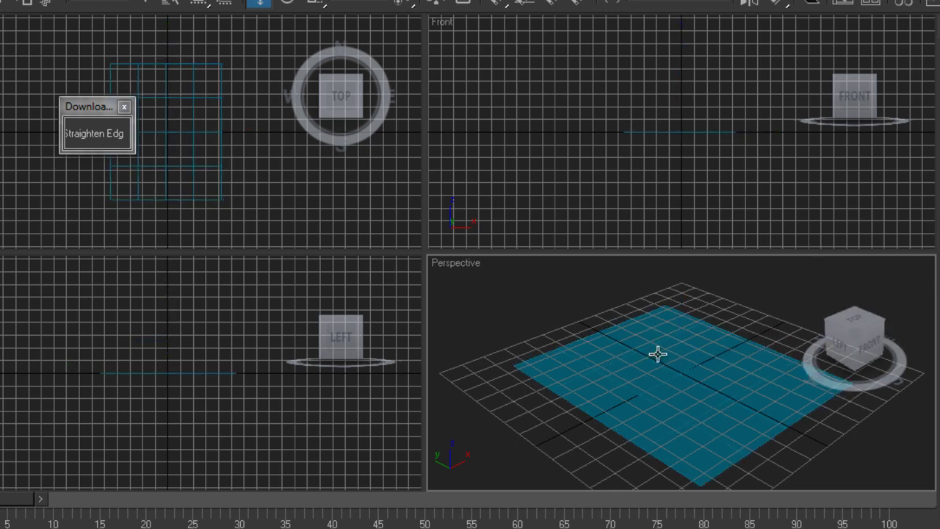
# - Raise the plane slightly and make the floating Downloaded Content toolbar taller
pyautogui.click(657, 354)
pyautogui.moveTo(664, 338); pyautogui.dragTo(676, 296)
pyautogui.click(758, 321)
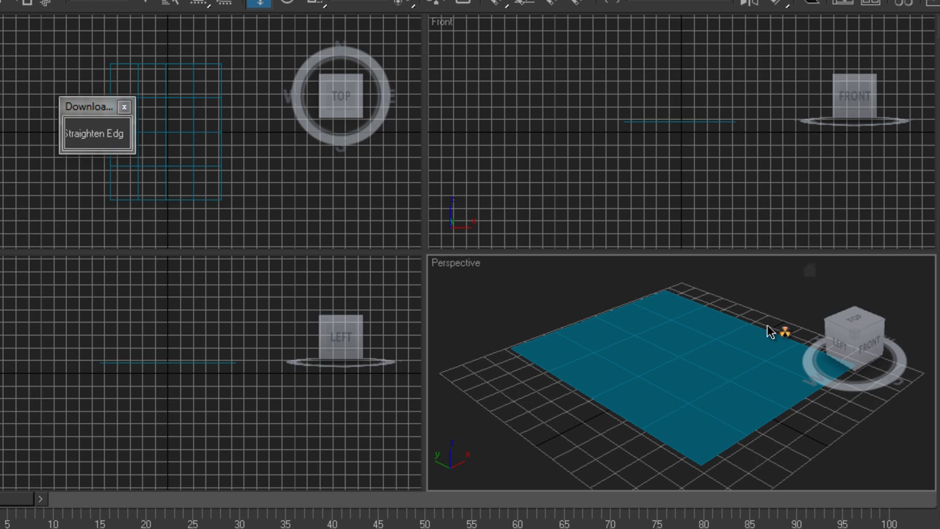
pyautogui.moveTo(106, 154); pyautogui.dragTo(110, 214)
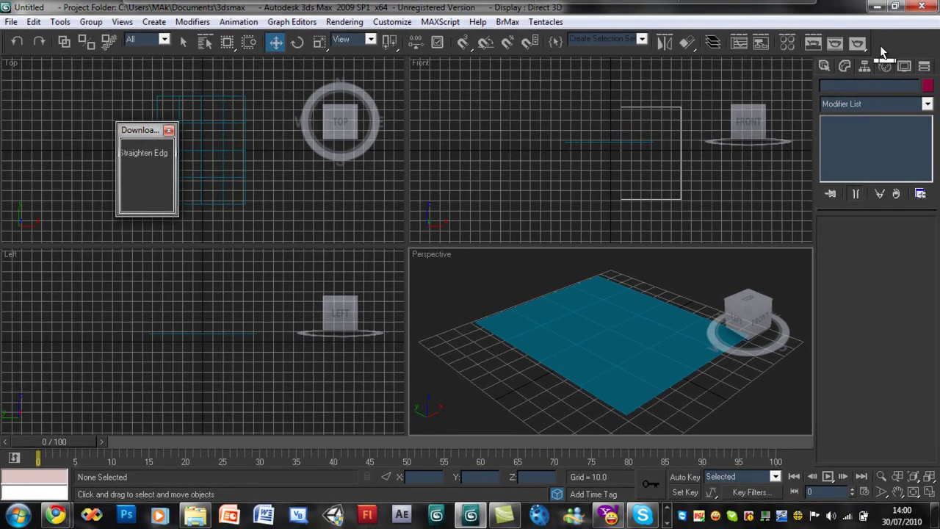
# - Dock the Downloaded Content toolbar with its Straighten Edge button just below the main toolbar
pyautogui.moveTo(881, 51); pyautogui.dragTo(889, 42)
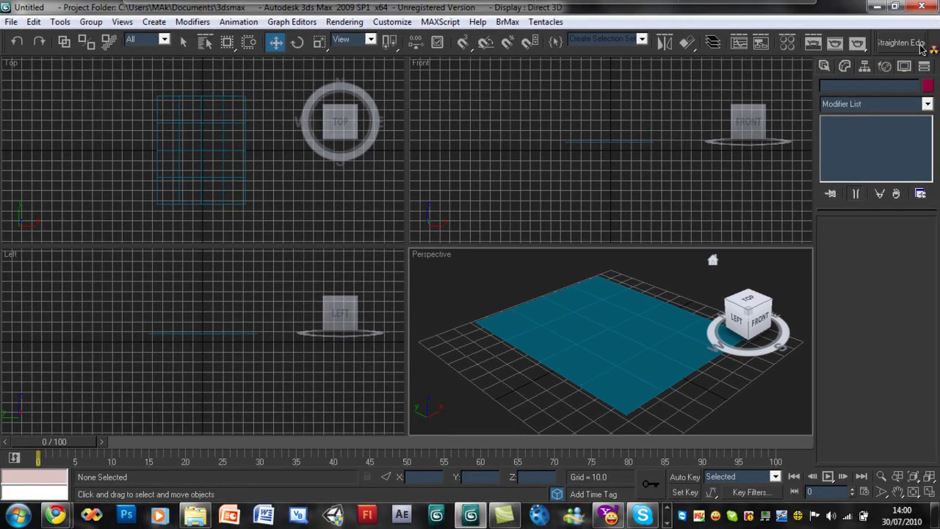
pyautogui.moveTo(881, 45); pyautogui.dragTo(840, 244)
pyautogui.moveTo(910, 64); pyautogui.dragTo(556, 192)
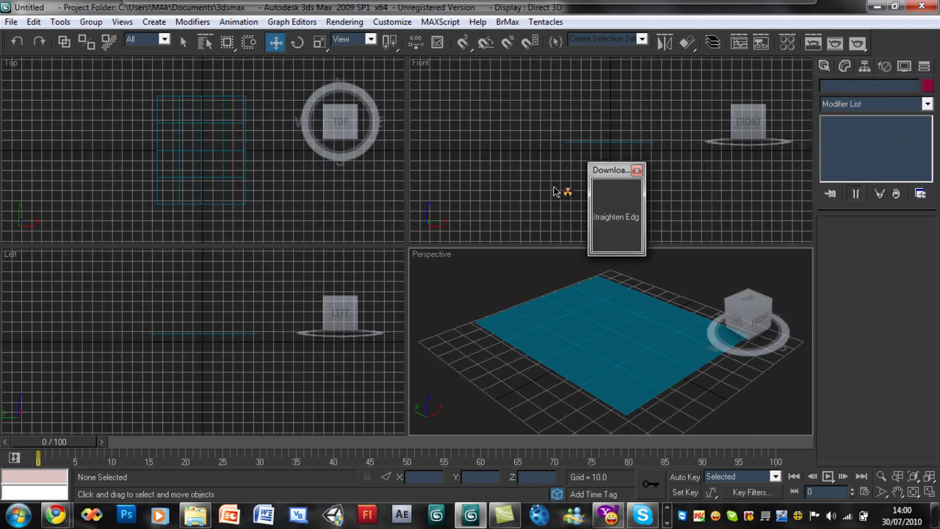
pyautogui.click(424, 23)
pyautogui.click(434, 23)
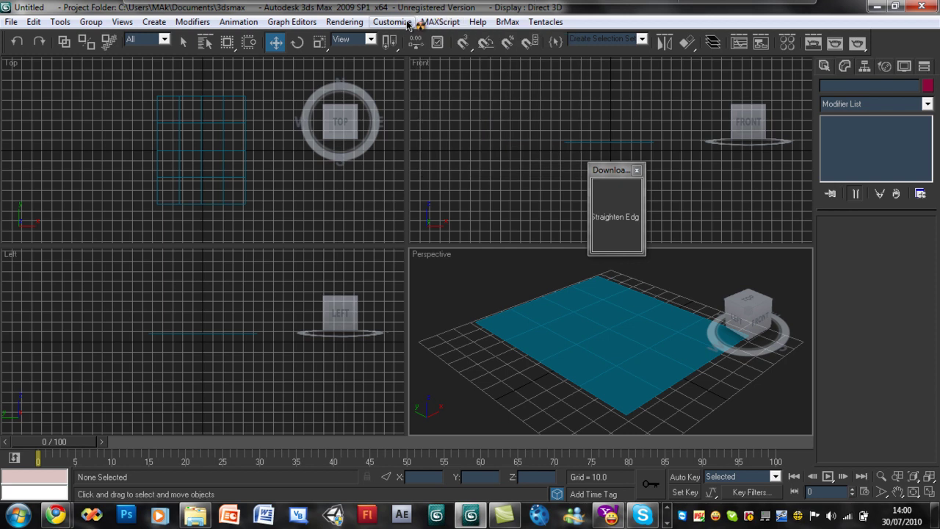
pyautogui.moveTo(602, 176); pyautogui.dragTo(399, 23)
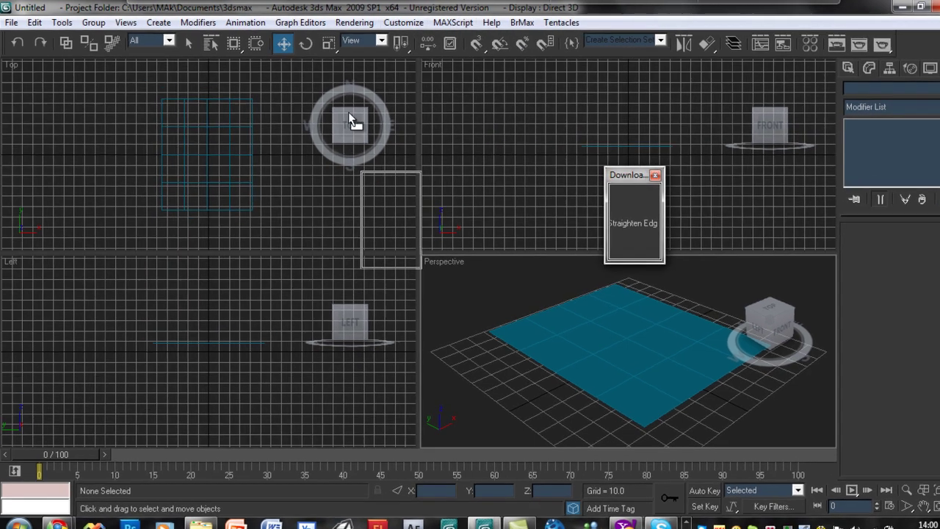
# - Float the straighten toolbar and select Downloaded Content in Customize User Interface's Toolbars list
pyautogui.click(462, 26)
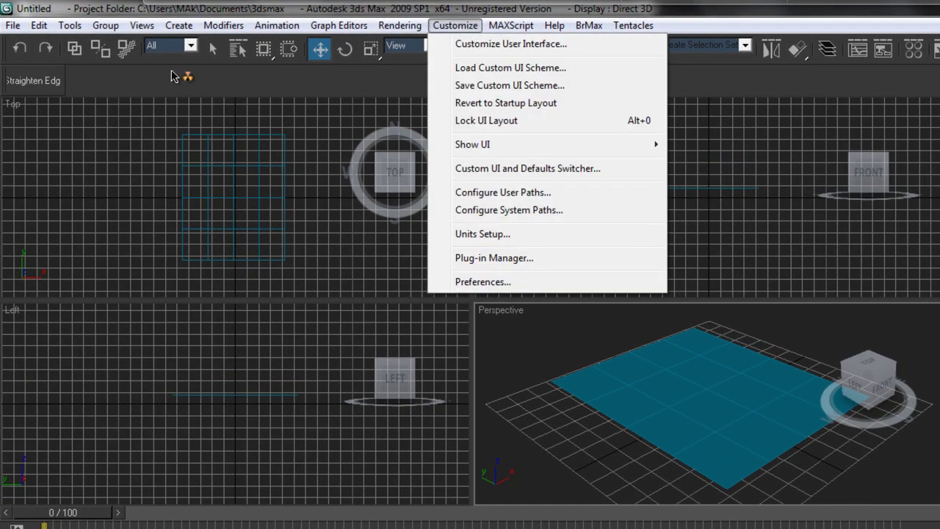
pyautogui.click(44, 185)
pyautogui.moveTo(30, 81); pyautogui.dragTo(177, 246)
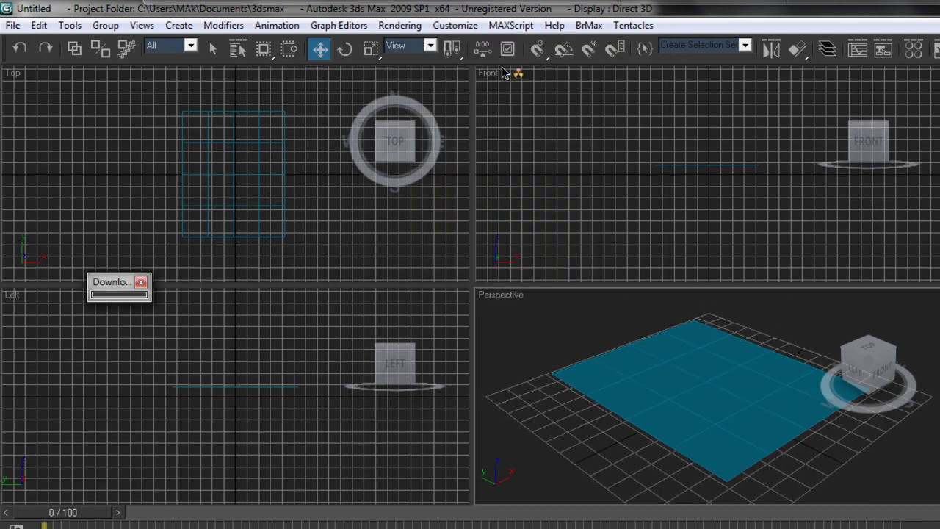
pyautogui.click(456, 25)
pyautogui.click(461, 45)
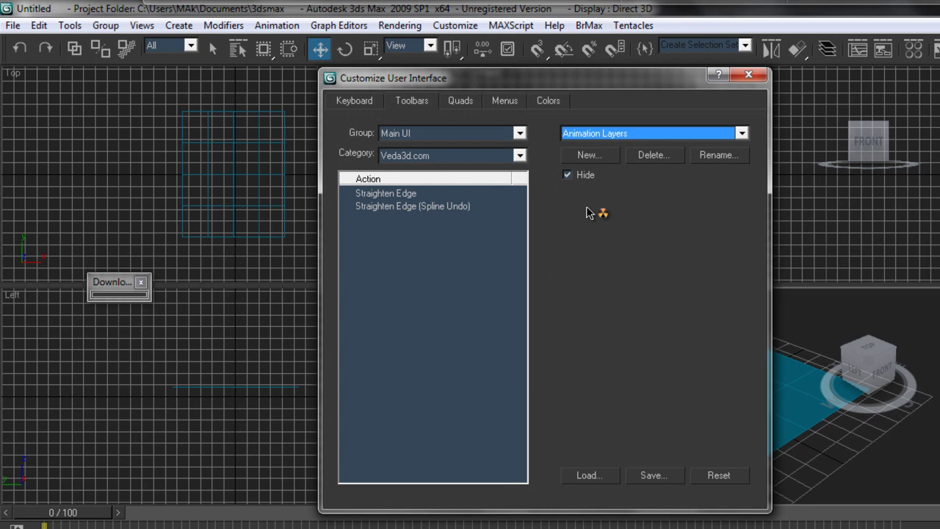
pyautogui.click(655, 134)
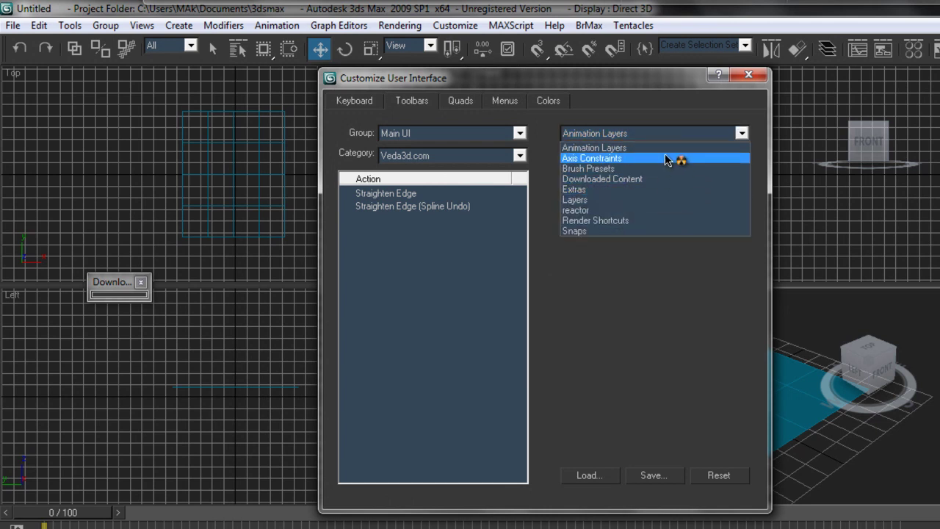
pyautogui.click(663, 182)
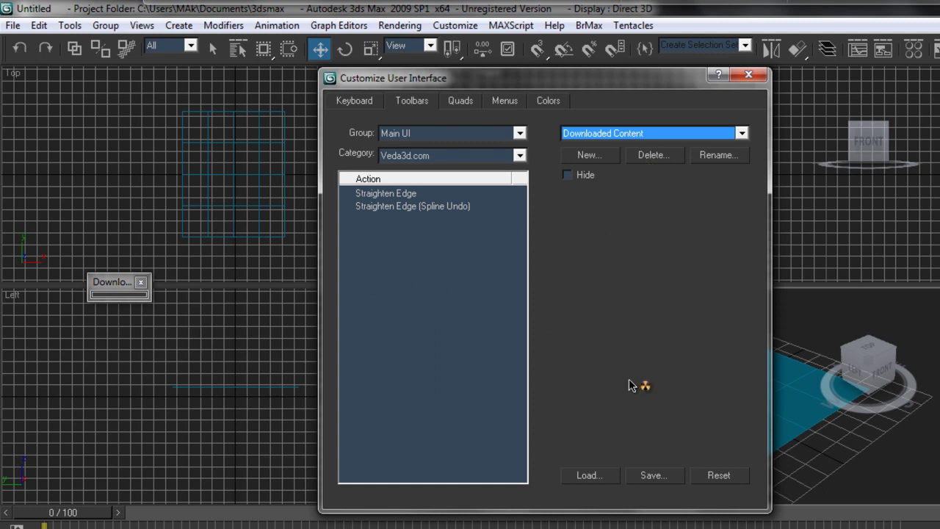
# - Reset the toolbar layout, confirm discarding the session changes, and close Customize User Interface
pyautogui.click(723, 481)
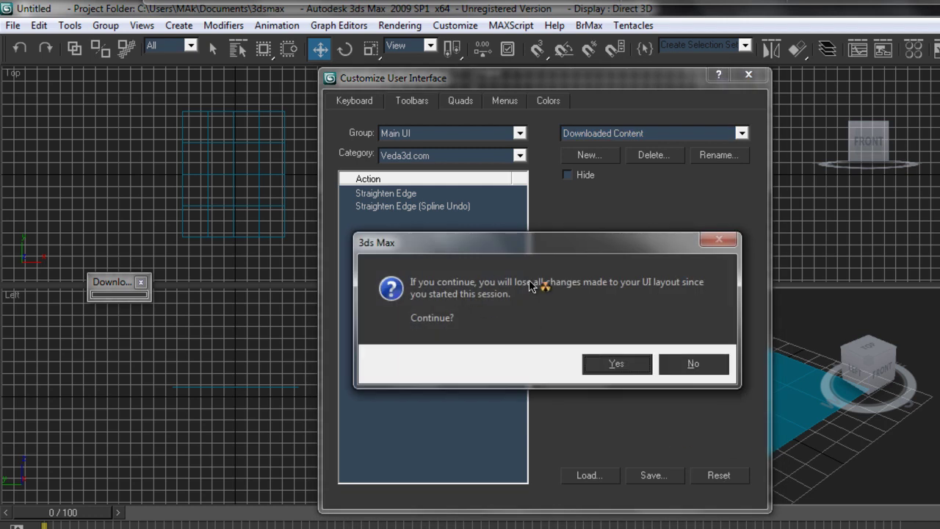
pyautogui.click(615, 364)
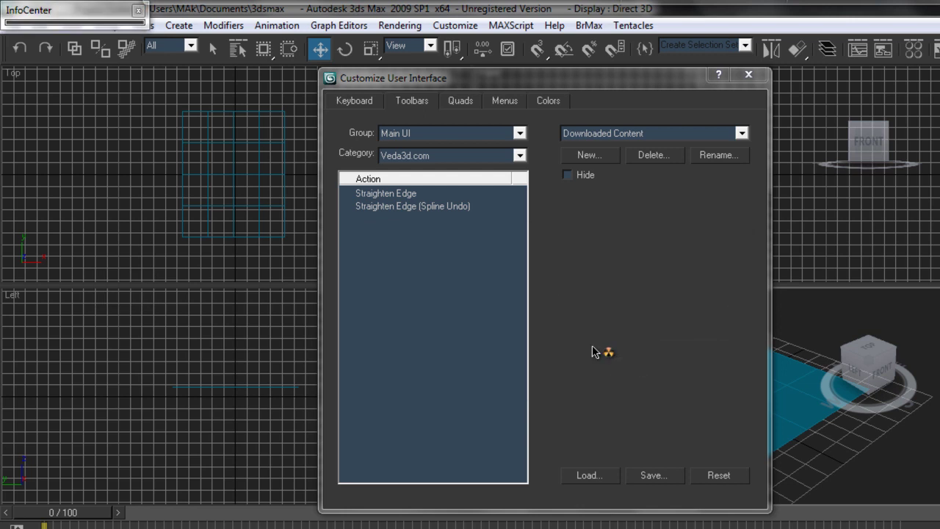
pyautogui.click(587, 141)
pyautogui.click(620, 288)
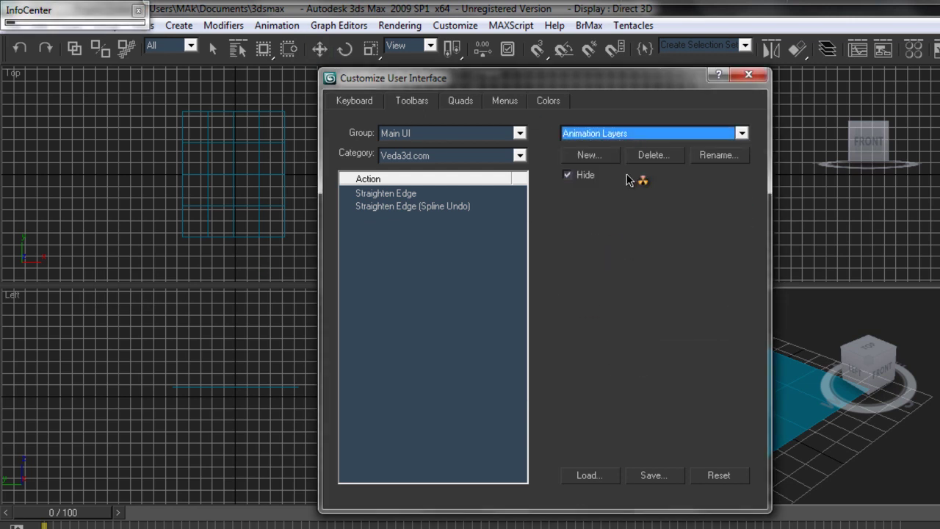
pyautogui.click(756, 76)
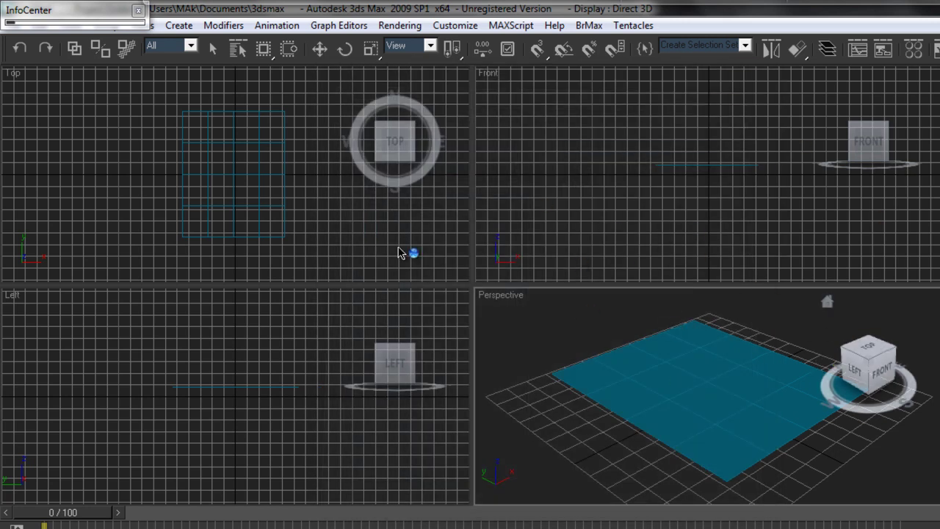
# - Close the InfoCenter progress window, then box-select and deselect the flat plane in Perspective
pyautogui.moveTo(103, 11); pyautogui.dragTo(313, 130)
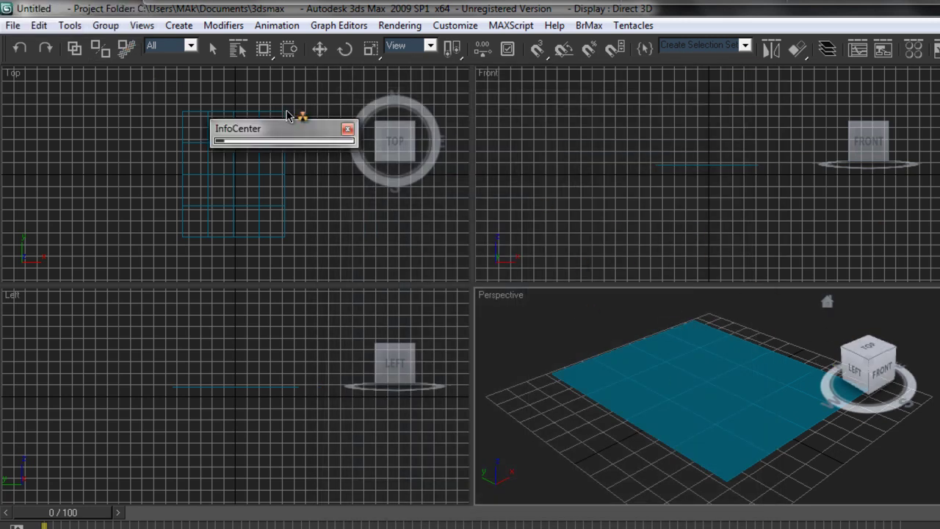
pyautogui.click(347, 128)
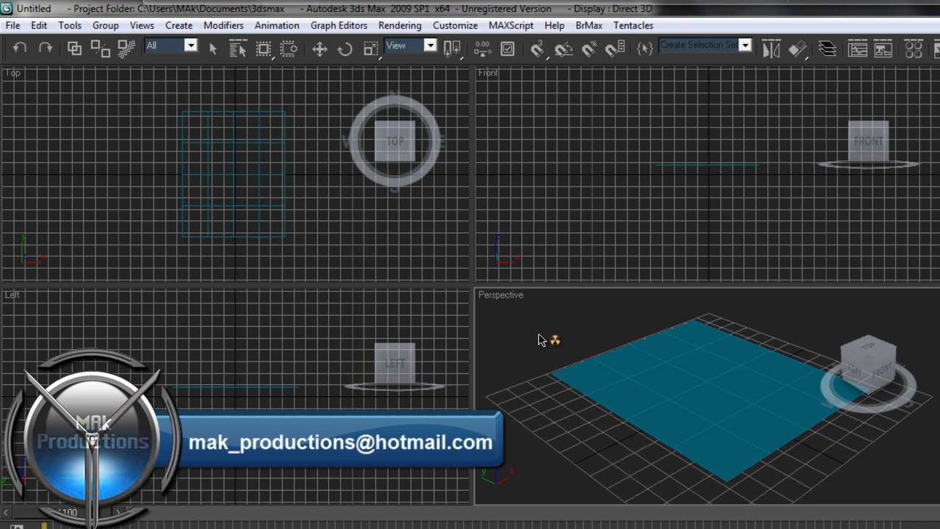
pyautogui.moveTo(548, 353); pyautogui.dragTo(789, 477)
pyautogui.click(789, 477)
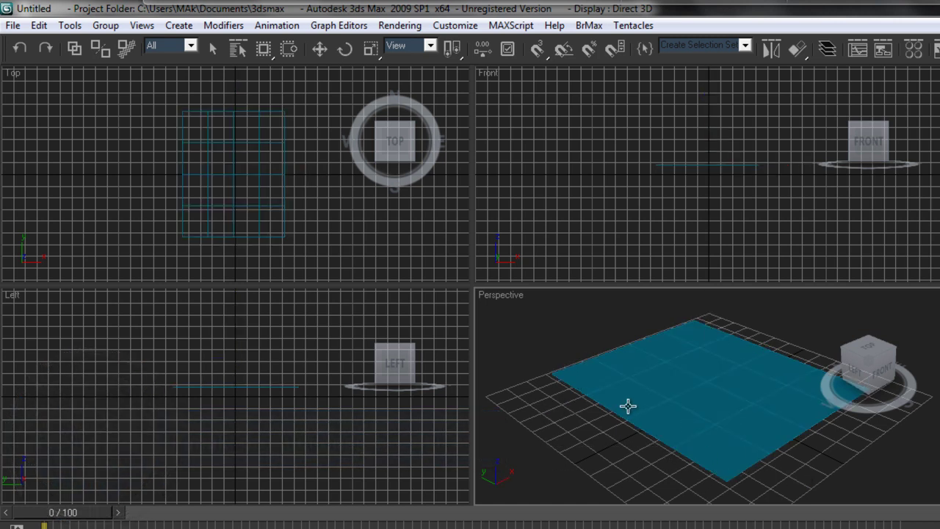